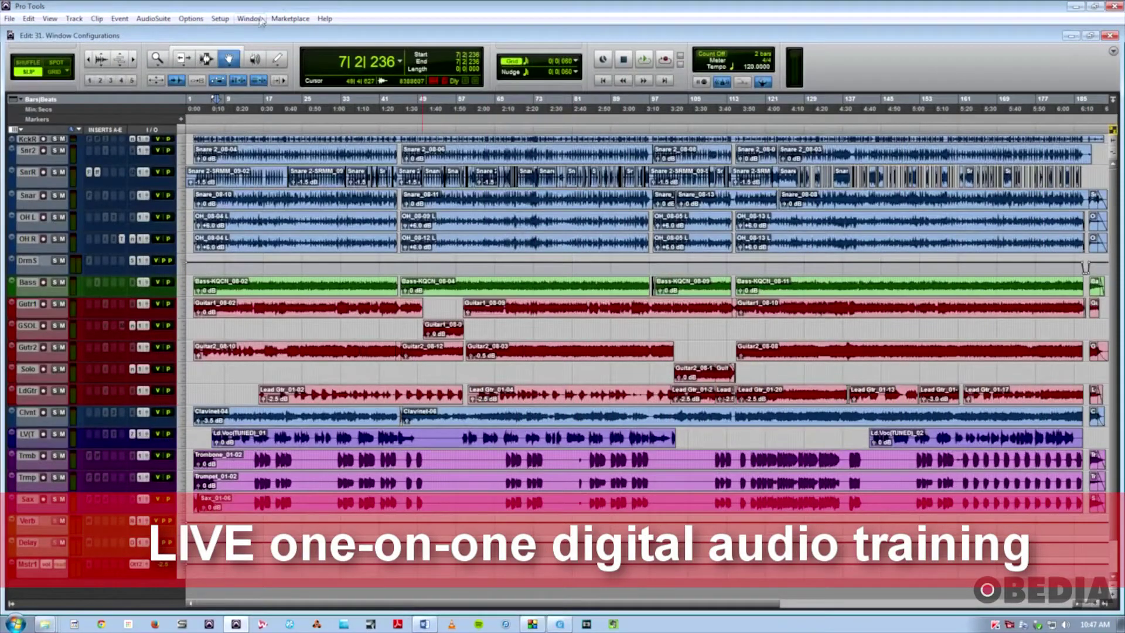
# Open a new Workspace browser from the Window menu, then close it again
pyautogui.click(253, 20)
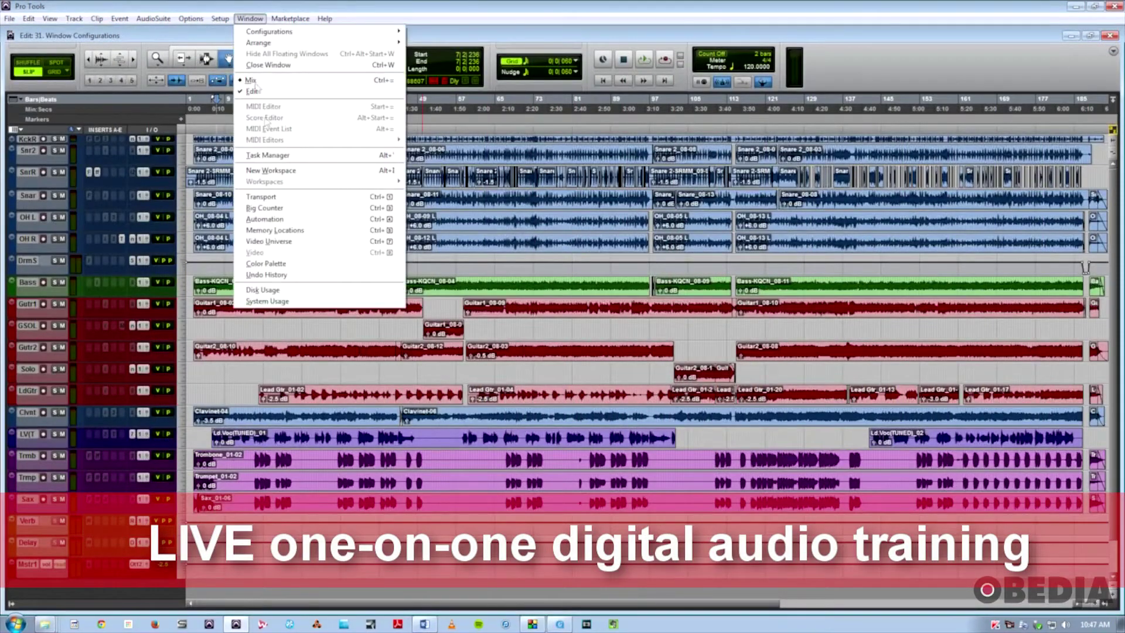
pyautogui.click(309, 170)
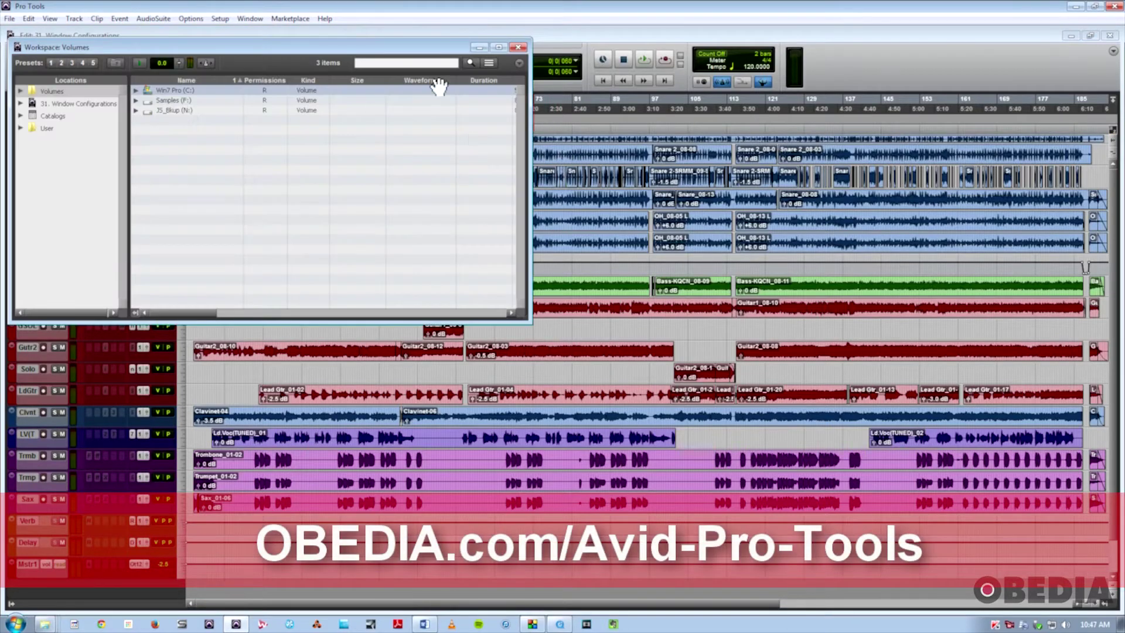
pyautogui.click(518, 47)
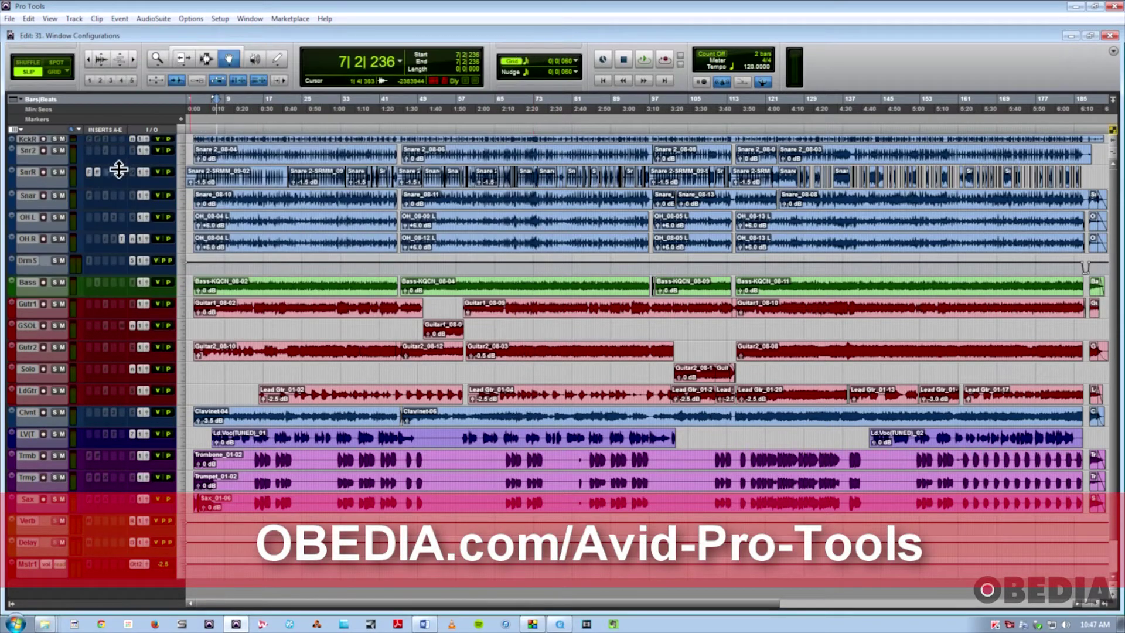
# Briefly toggle the SnrR plug-in and floating transport, then reveal Window > Configurations submenu
pyautogui.click(96, 173)
pyautogui.click(97, 172)
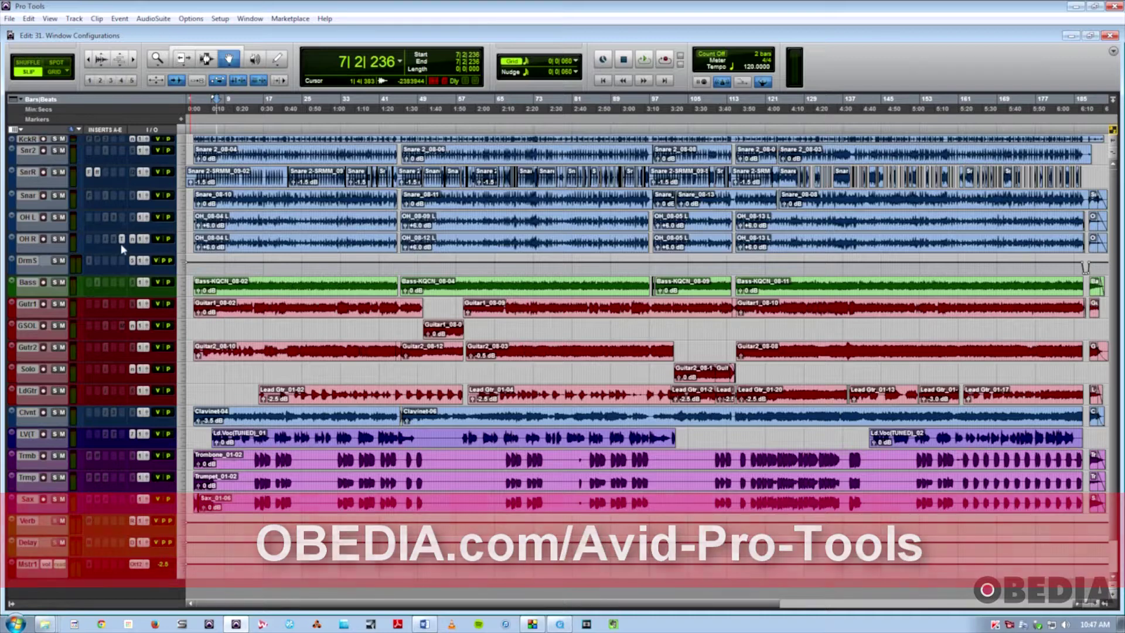
pyautogui.press('ctrl+KP_1')
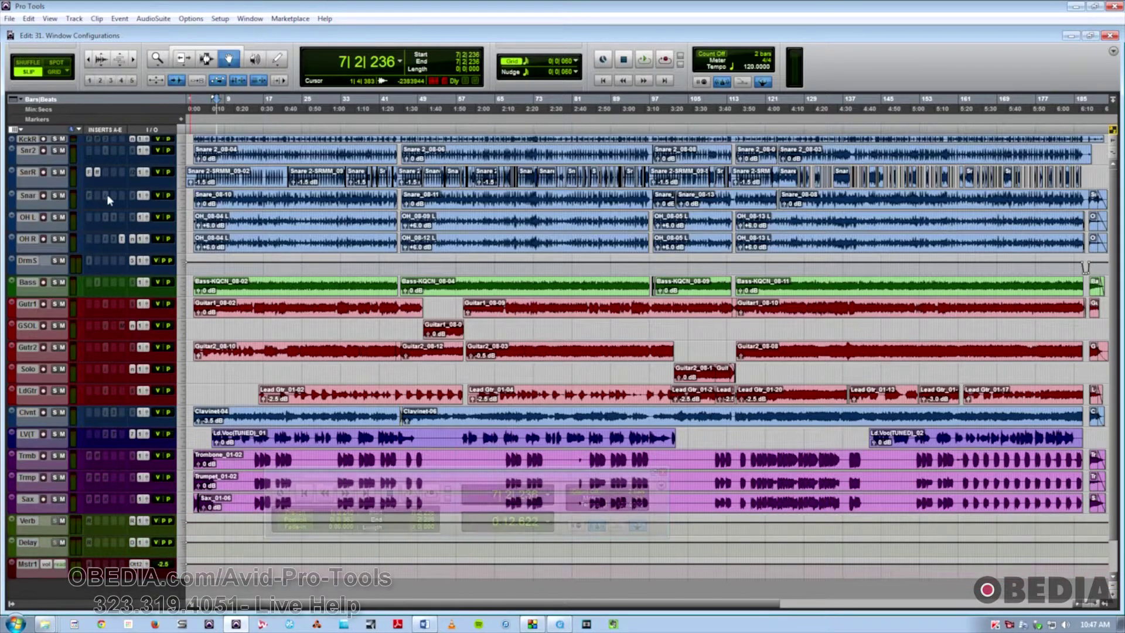
pyautogui.press('ctrl+KP_1')
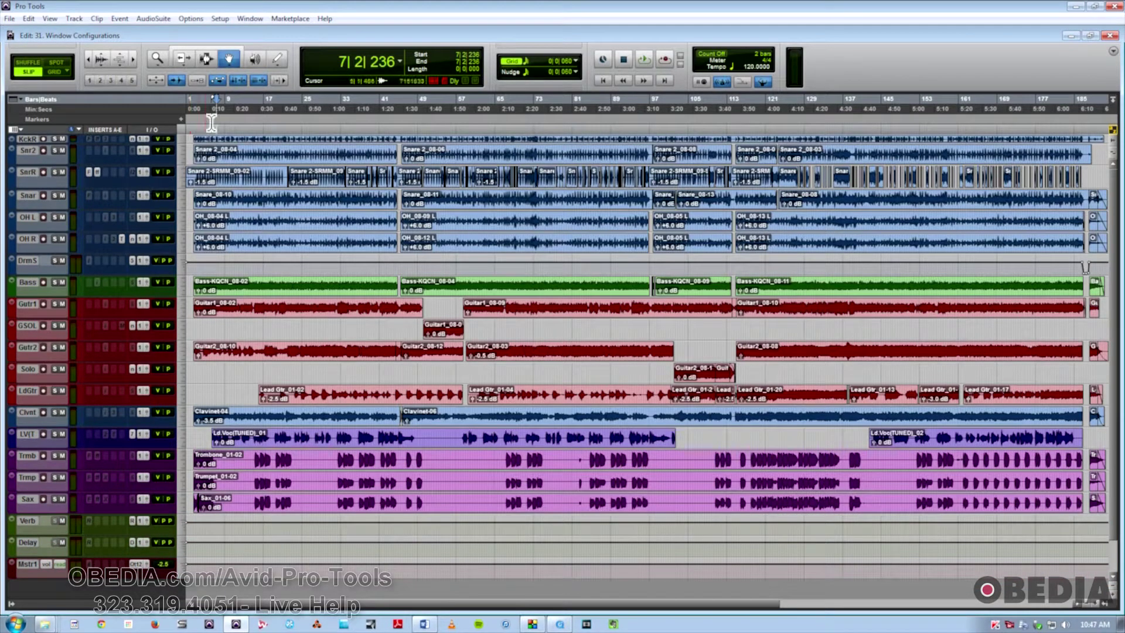
pyautogui.click(249, 19)
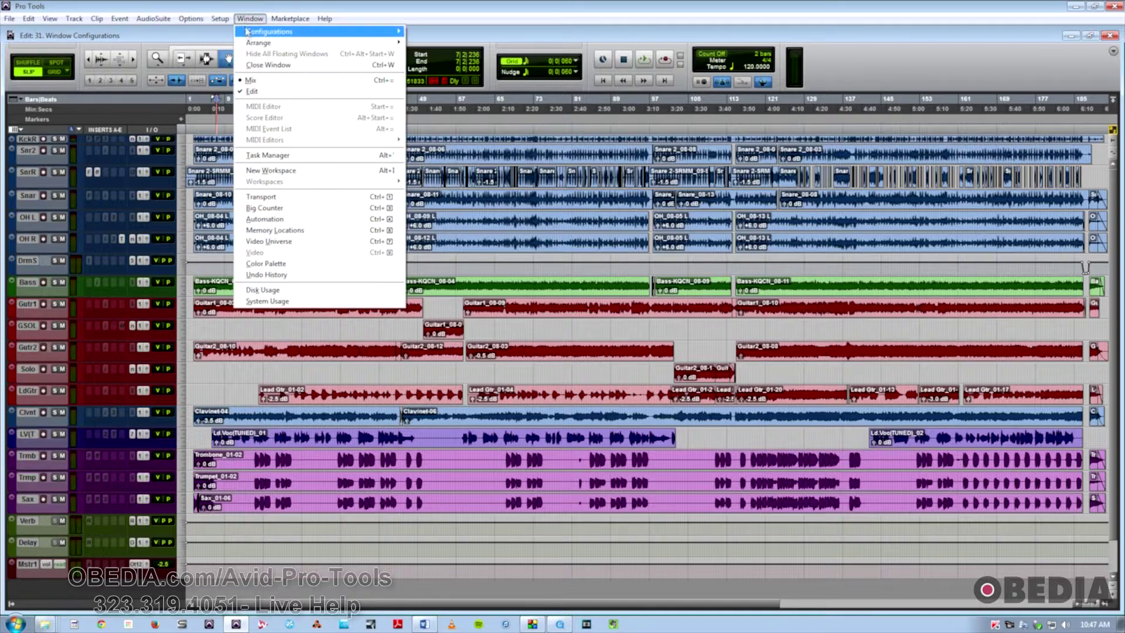
pyautogui.moveTo(355, 33)
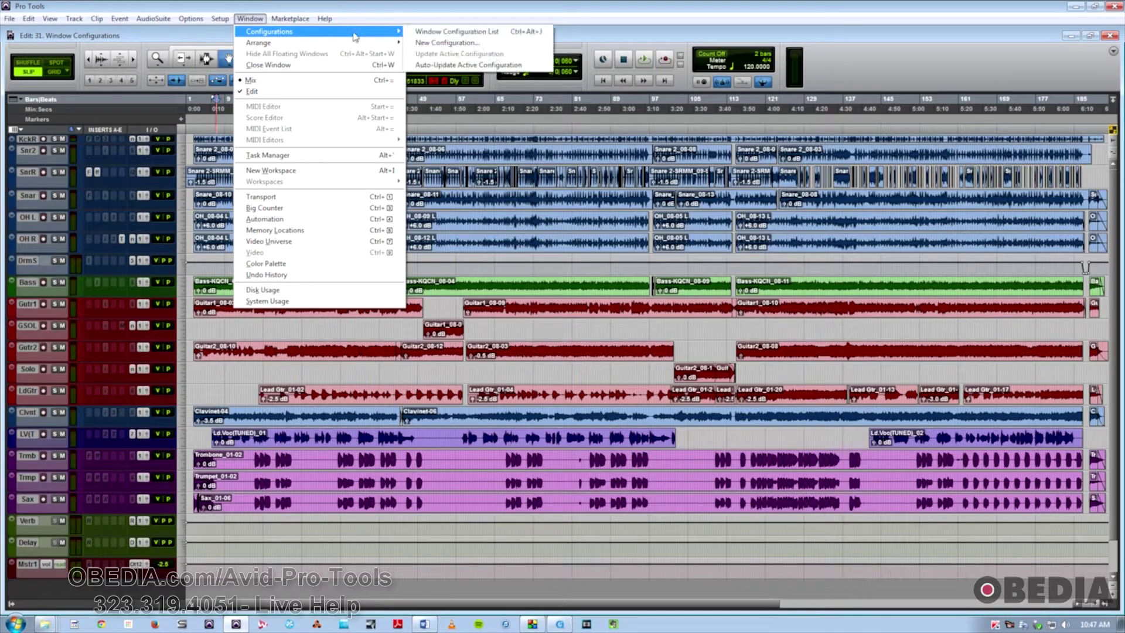
# Open the Window Configuration List, raise it slightly, and toggle Memory Locations with Ctrl+keypad 5
pyautogui.click(505, 34)
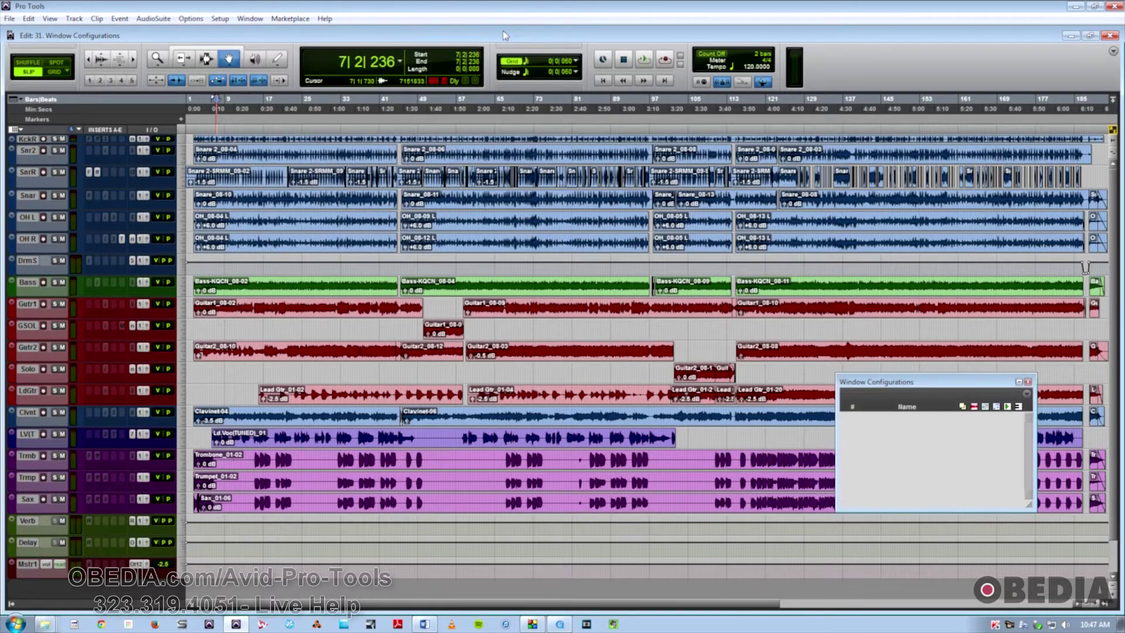
pyautogui.moveTo(915, 384); pyautogui.dragTo(896, 346)
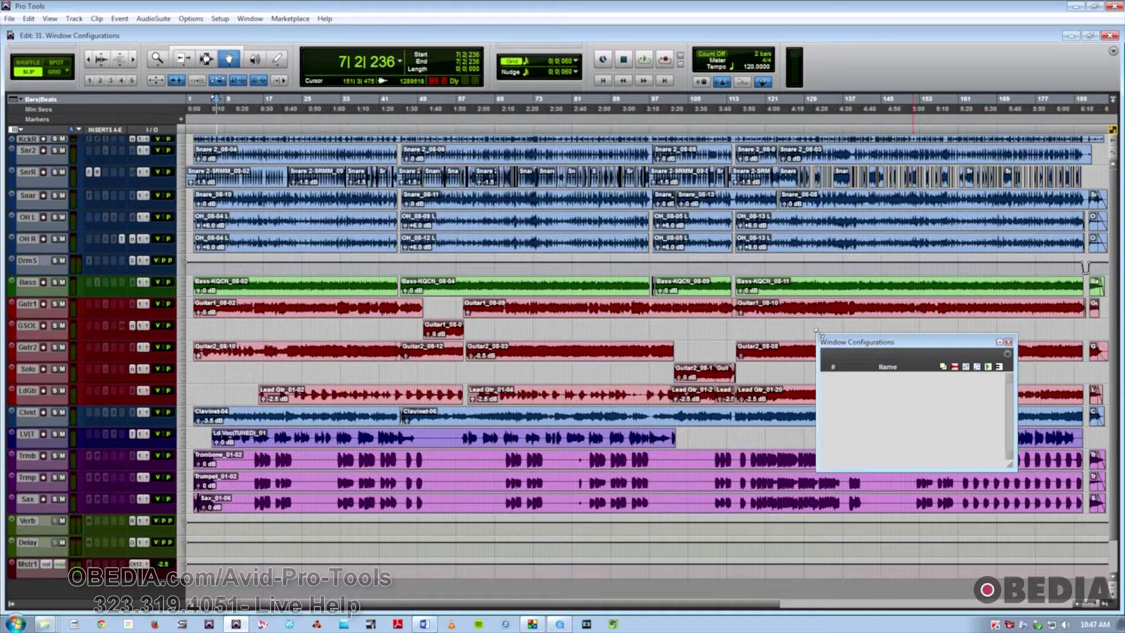
pyautogui.press('ctrl+KP_5')
pyautogui.press('ctrl+KP_5')
pyautogui.press('ctrl+KP_5')
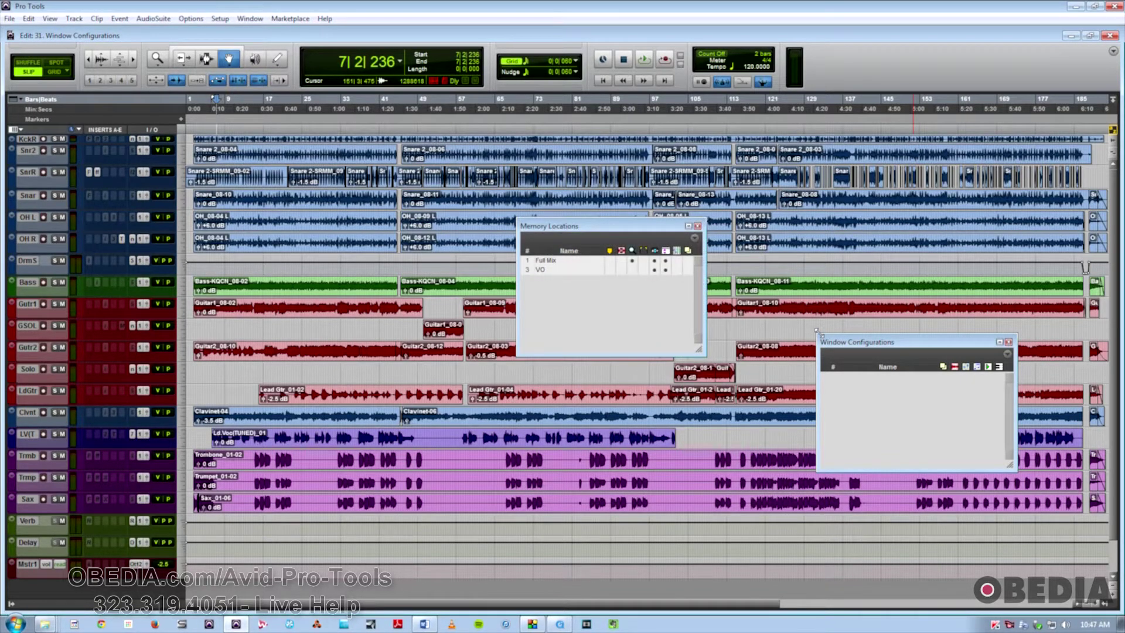
pyautogui.press('ctrl+KP_5')
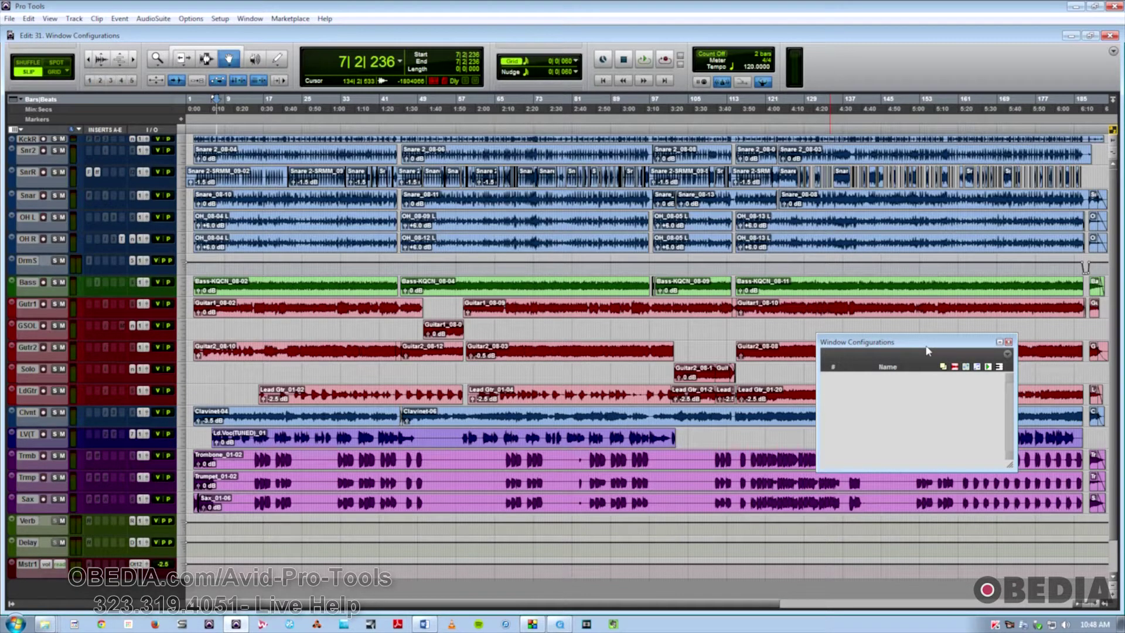
# Start a new window configuration named 'Mix Scene 1' and close the Task Manager window
pyautogui.click(1008, 353)
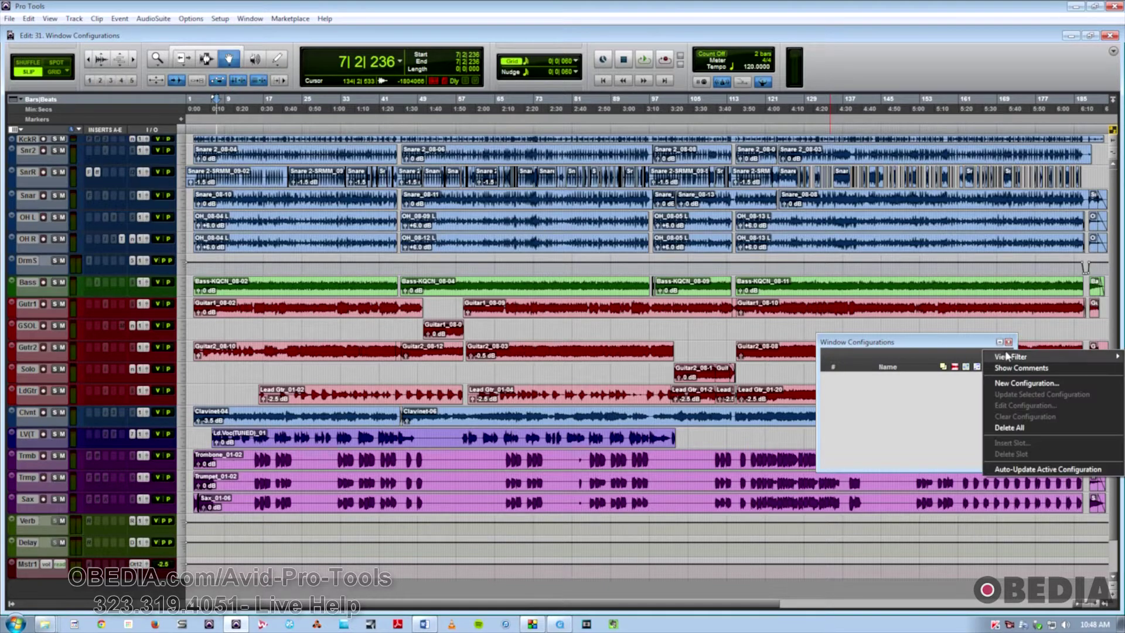
pyautogui.click(1100, 386)
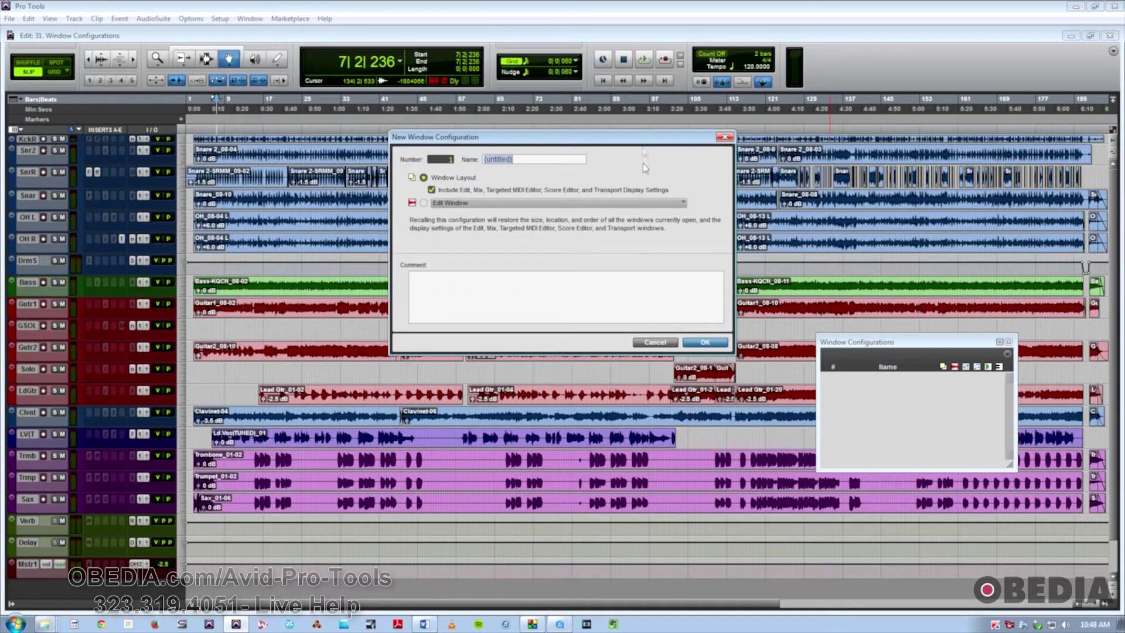
pyautogui.moveTo(647, 139); pyautogui.dragTo(668, 183)
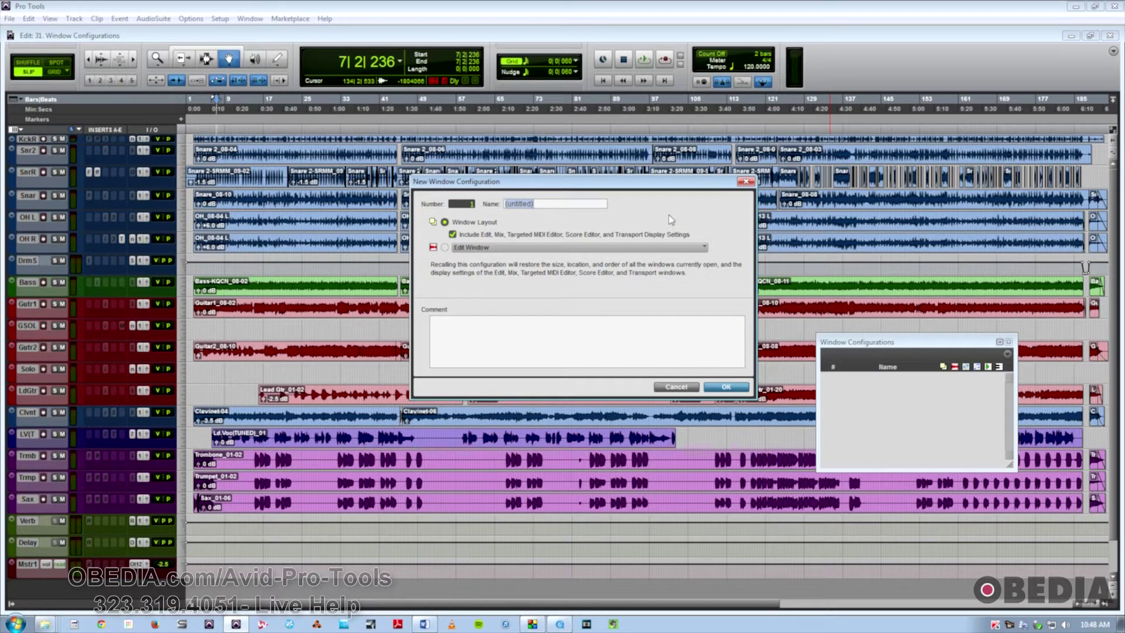
pyautogui.write('Mix Scene 1')
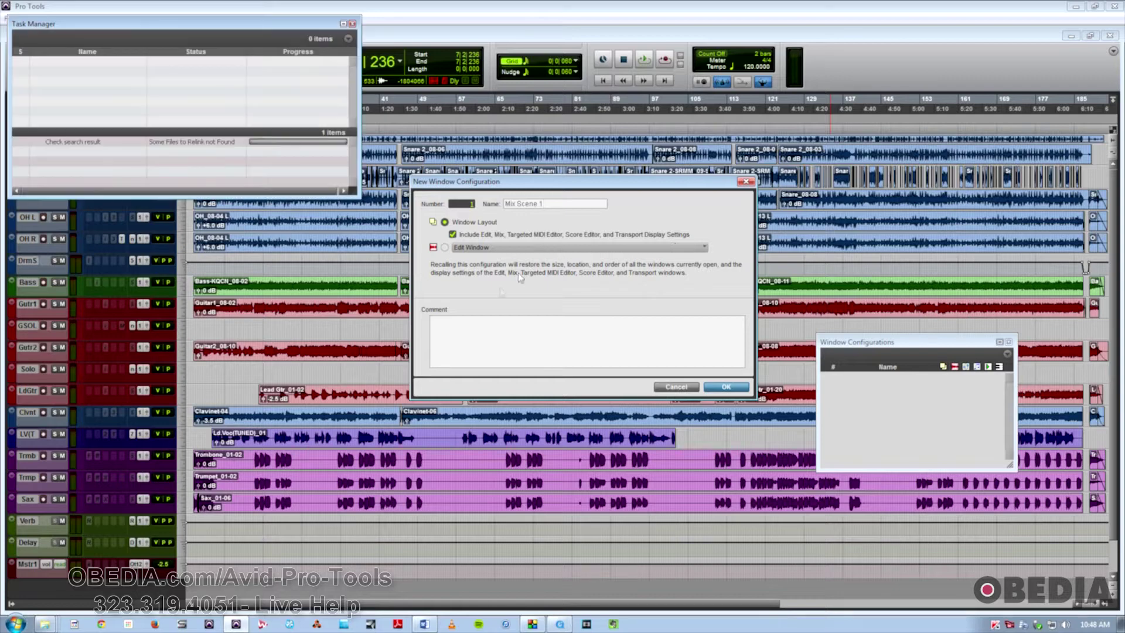
pyautogui.click(353, 24)
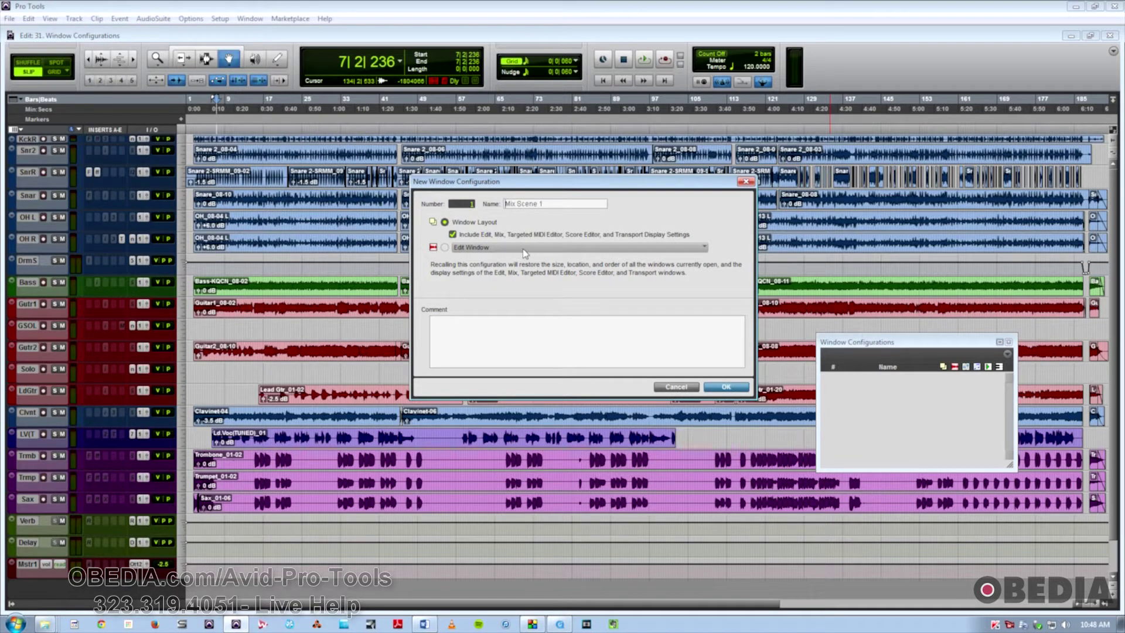
# Try the Edit Window option, then save Mix Scene 1 as a full Window Layout configuration
pyautogui.click(445, 247)
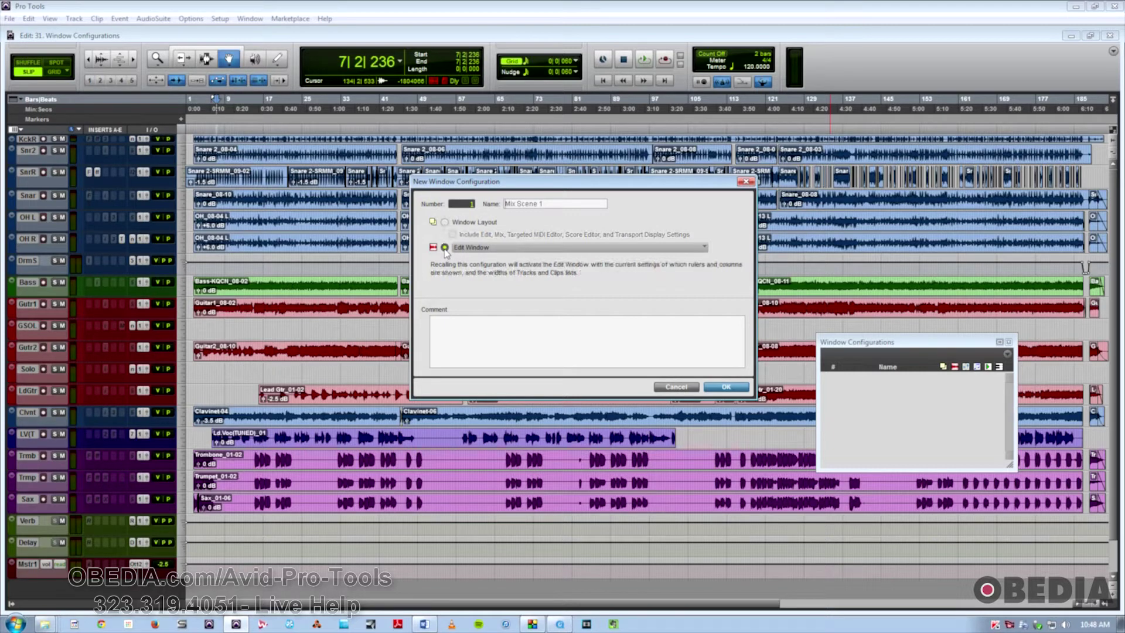
pyautogui.click(486, 249)
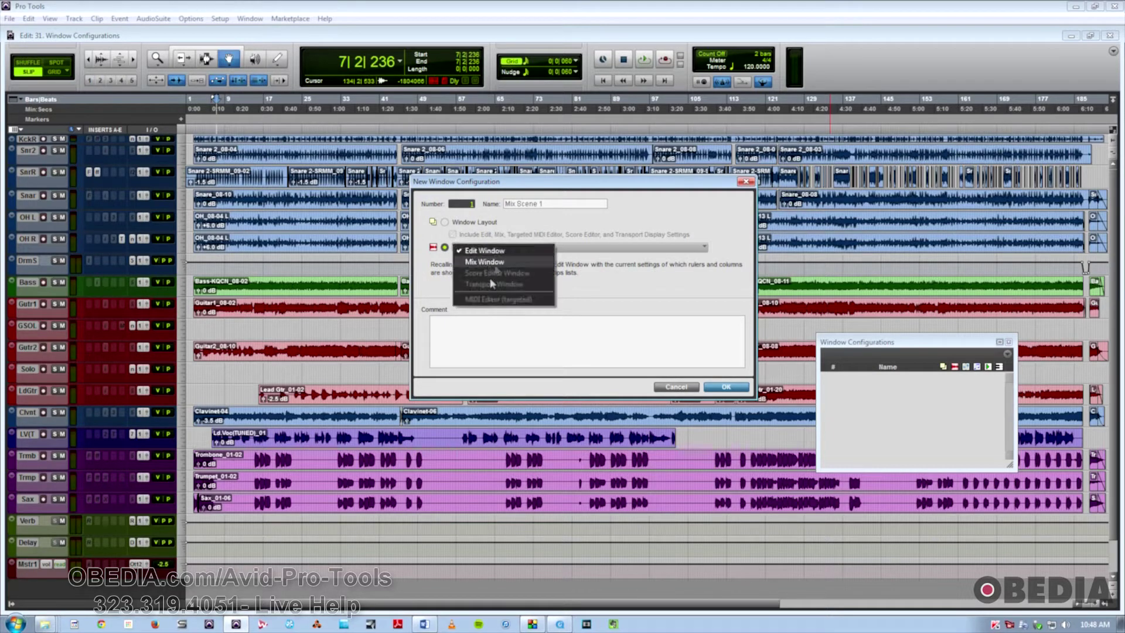
pyautogui.click(490, 251)
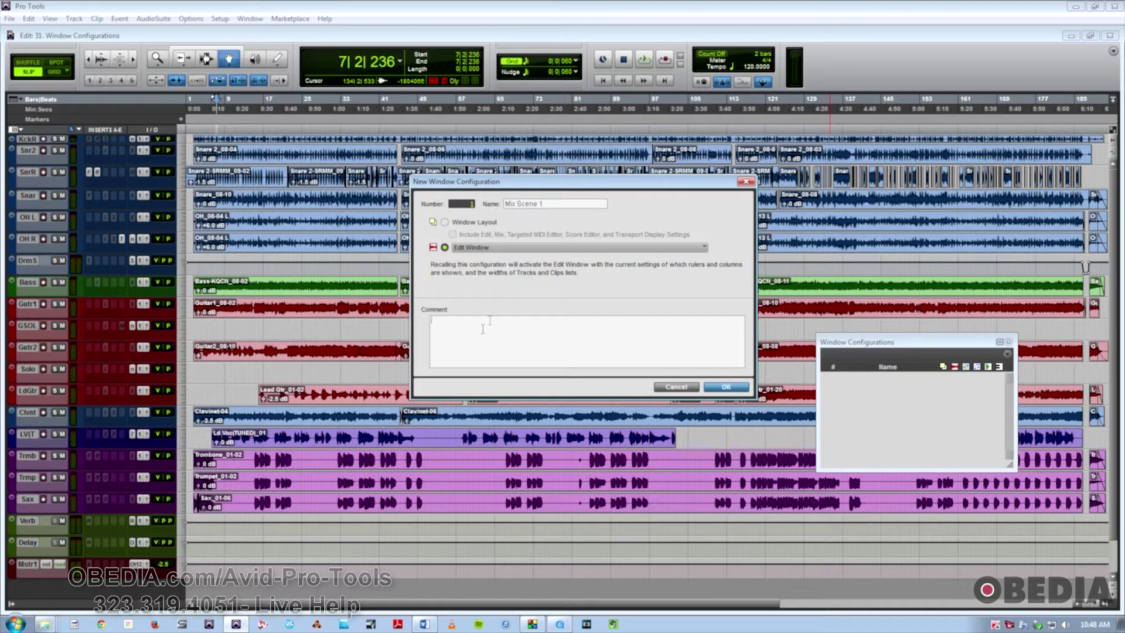
pyautogui.click(444, 222)
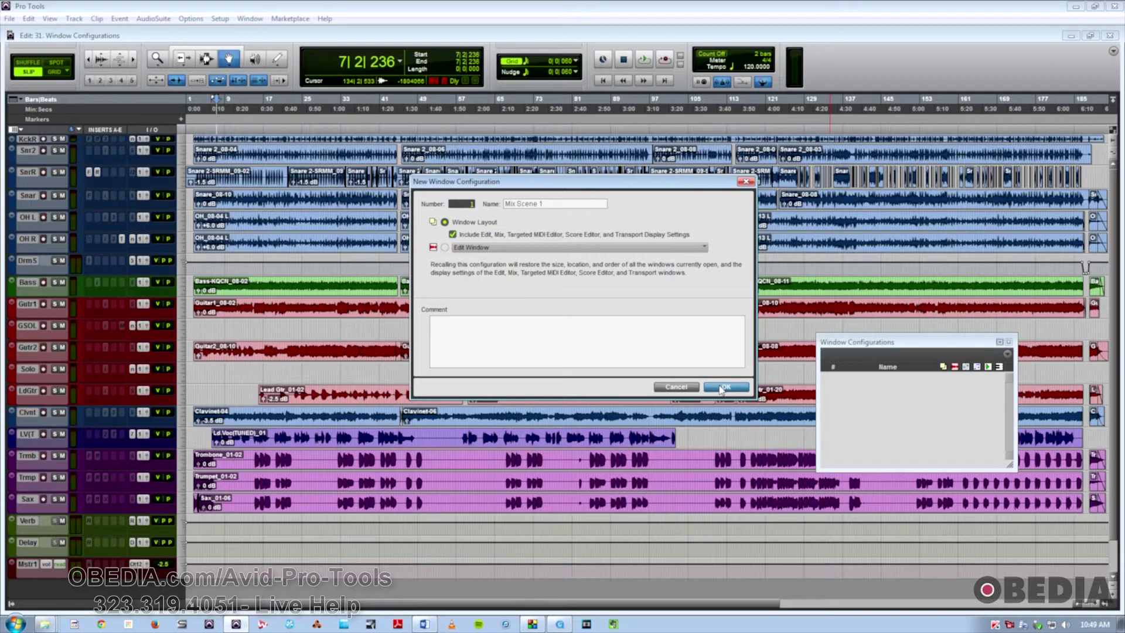
pyautogui.click(724, 388)
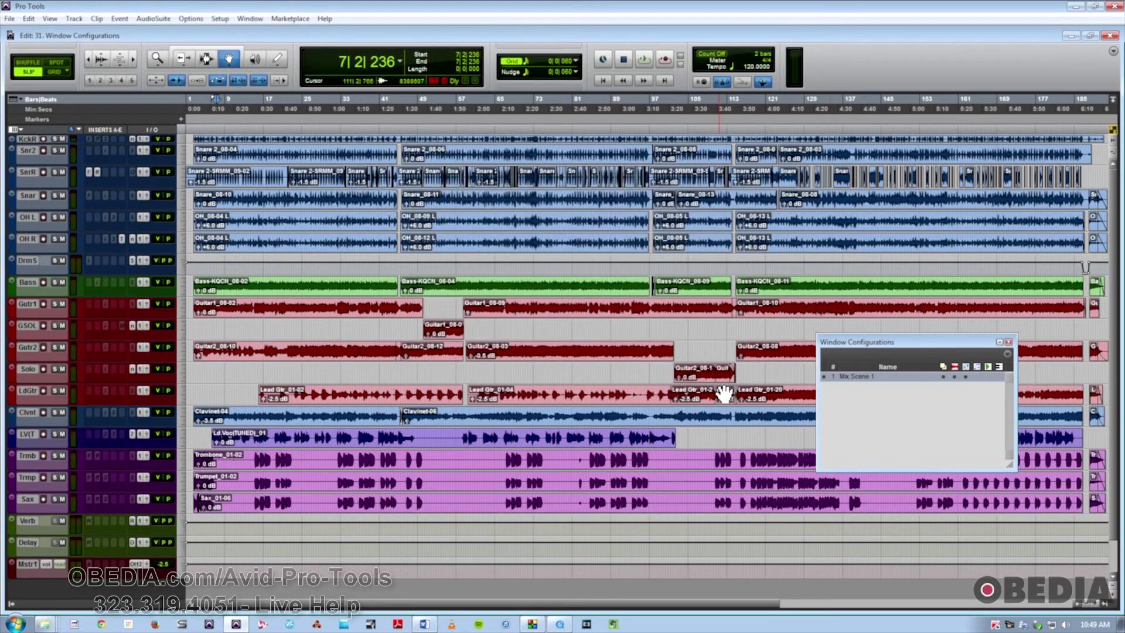
# Show the Transport, Automation and Big Counter windows, and open Time Adjuster on OH R
pyautogui.click(1008, 354)
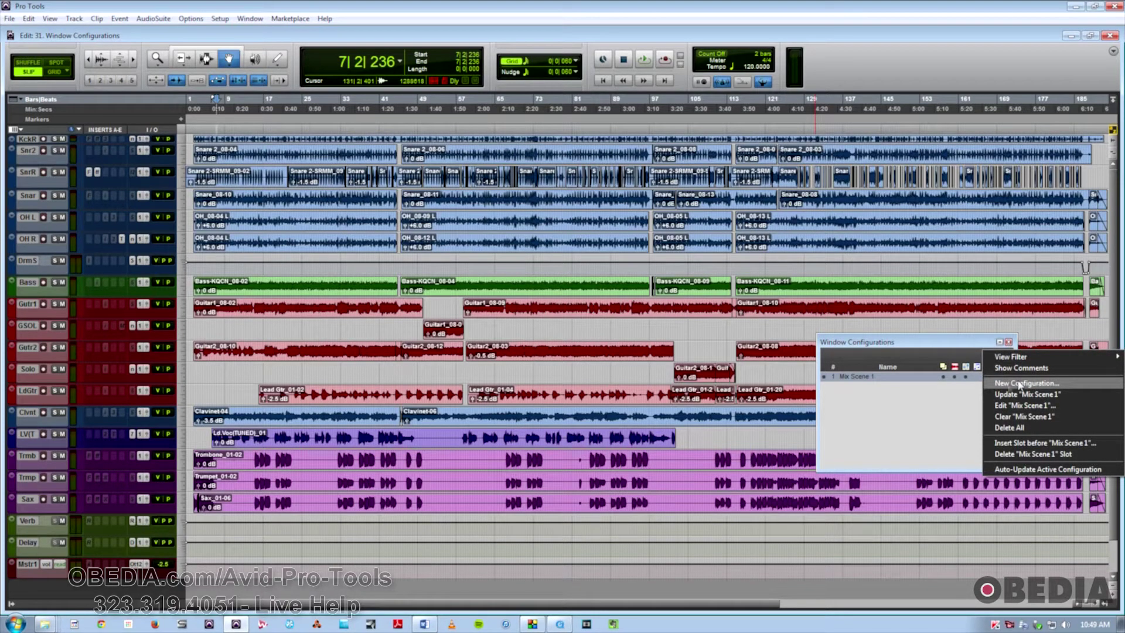
pyautogui.click(949, 343)
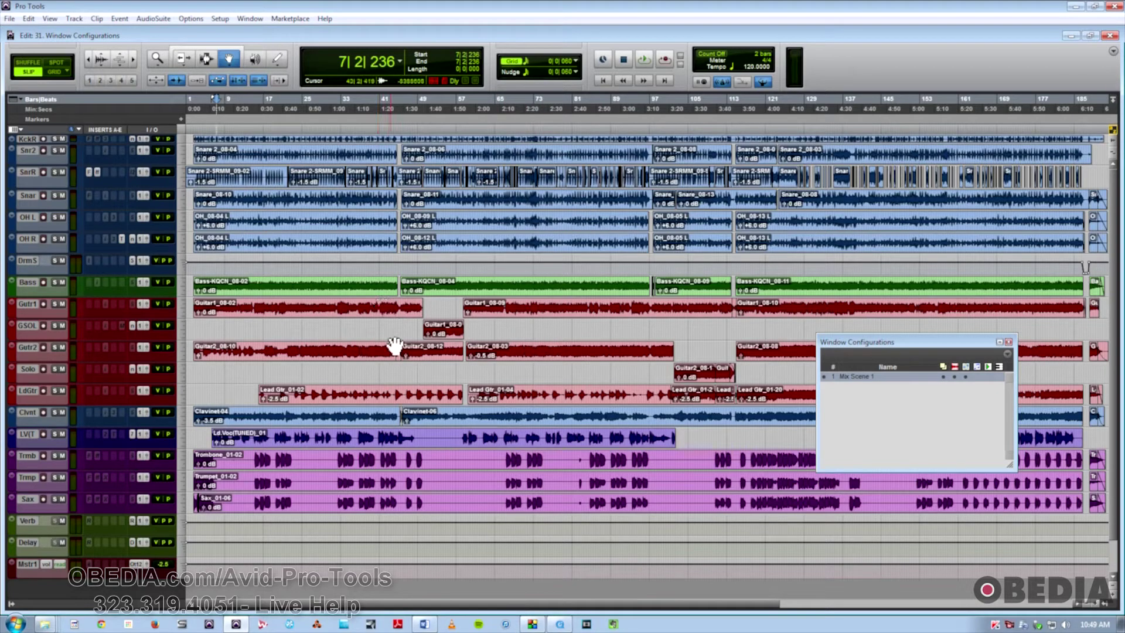
pyautogui.hotkey('ctrl', '1')
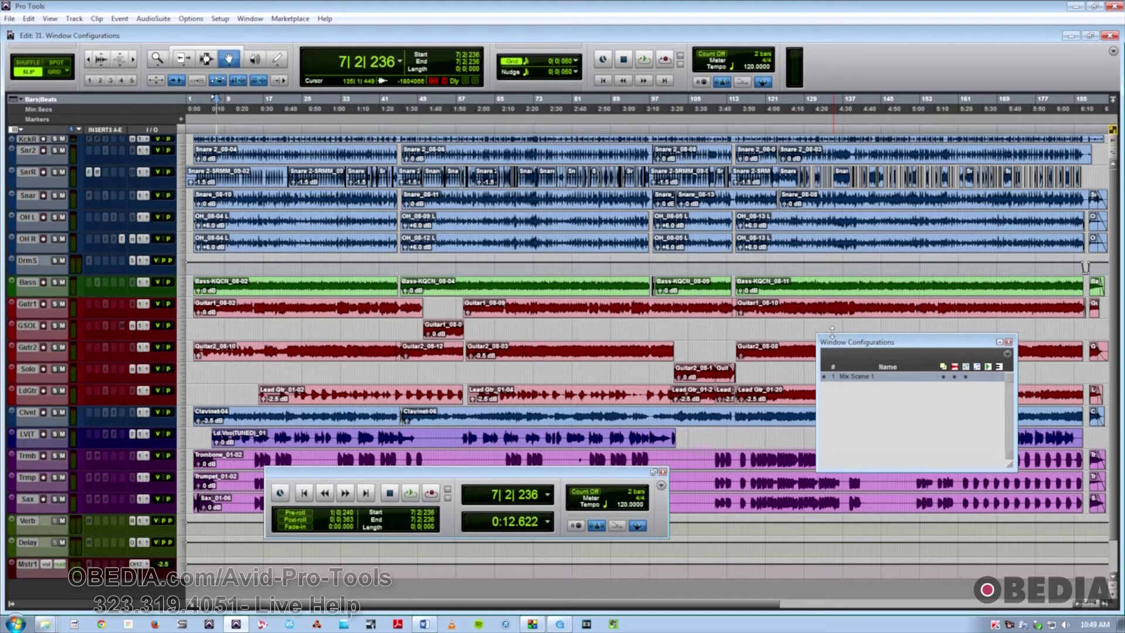
pyautogui.hotkey('ctrl', '4')
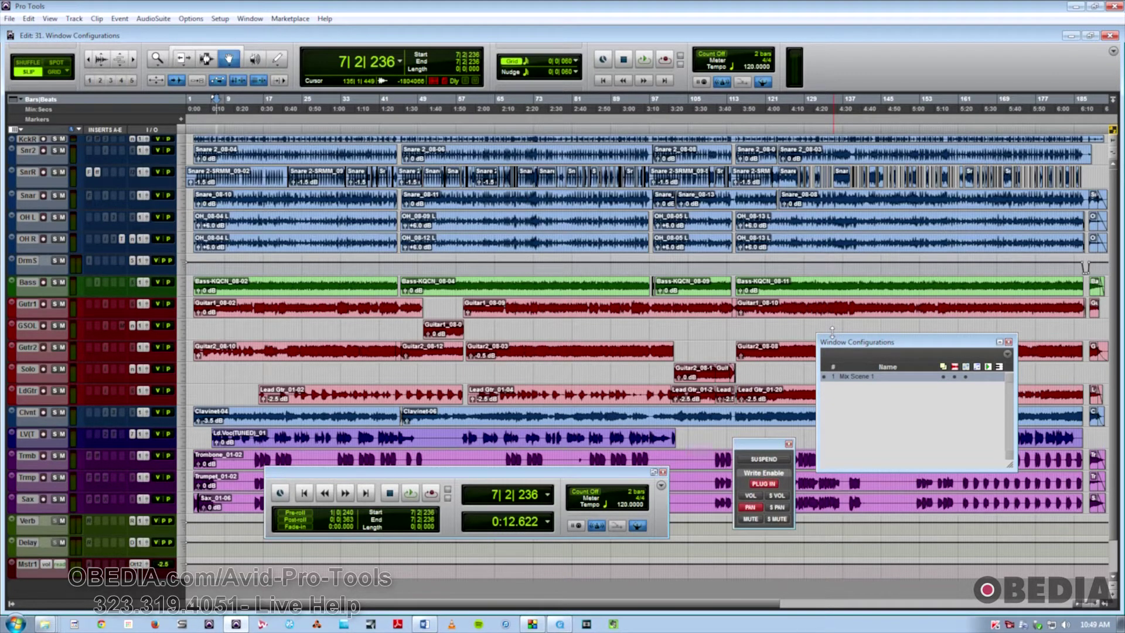
pyautogui.hotkey('ctrl', '3')
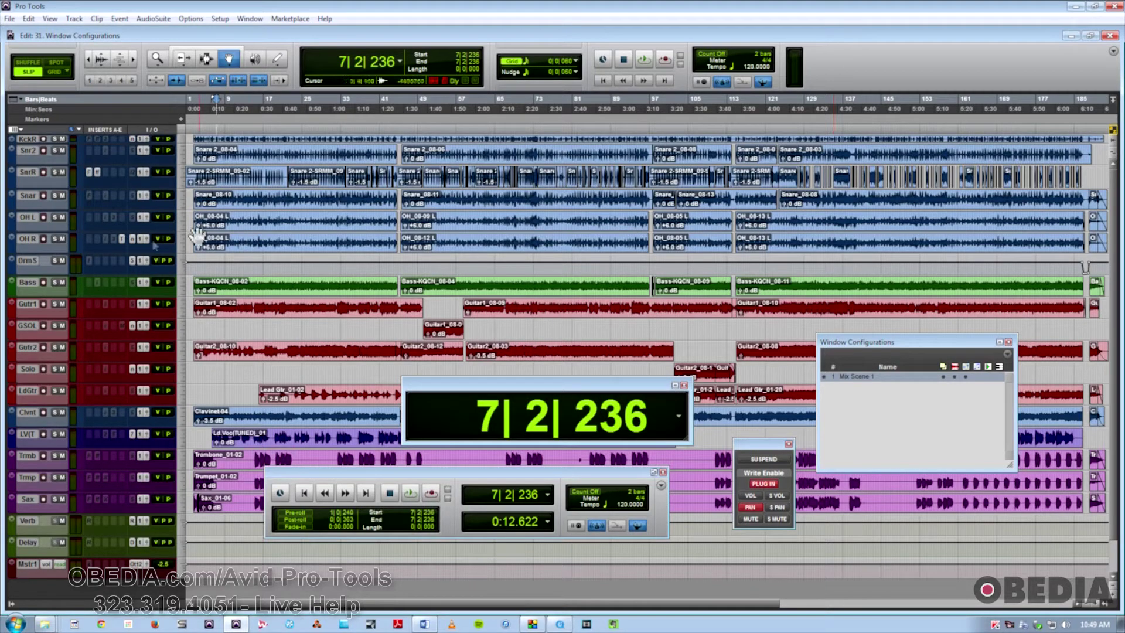
pyautogui.click(122, 239)
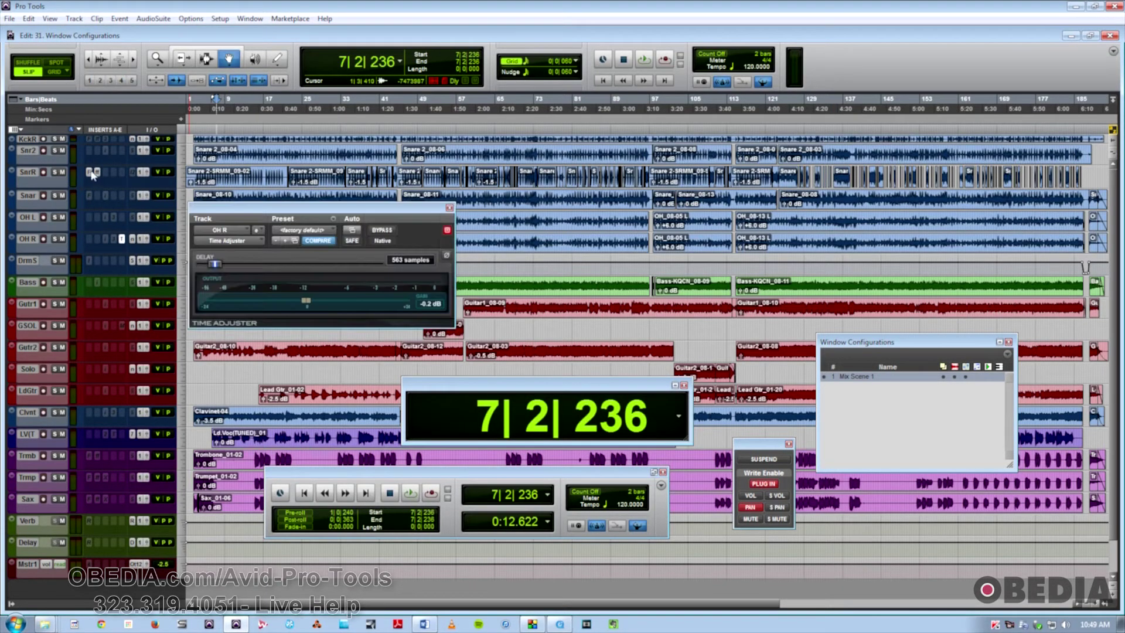
# Open SnrR's d2 EQ and d3 compressor, and arrange them and the Configurations list on screen
pyautogui.click(92, 172)
pyautogui.moveTo(150, 24); pyautogui.dragTo(800, 82)
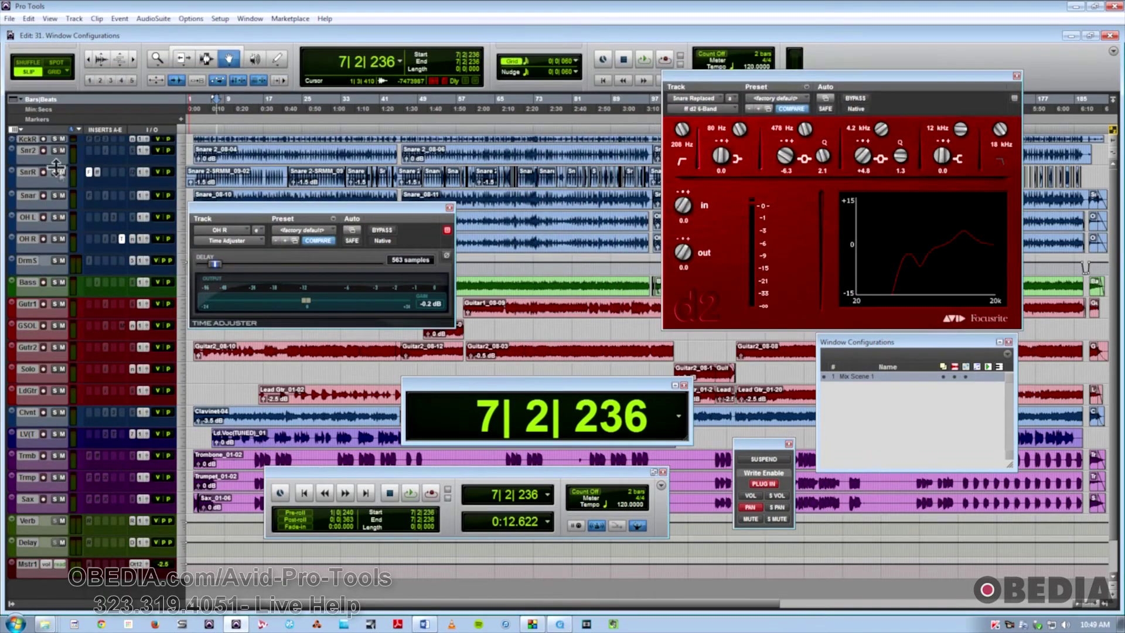
pyautogui.click(98, 175)
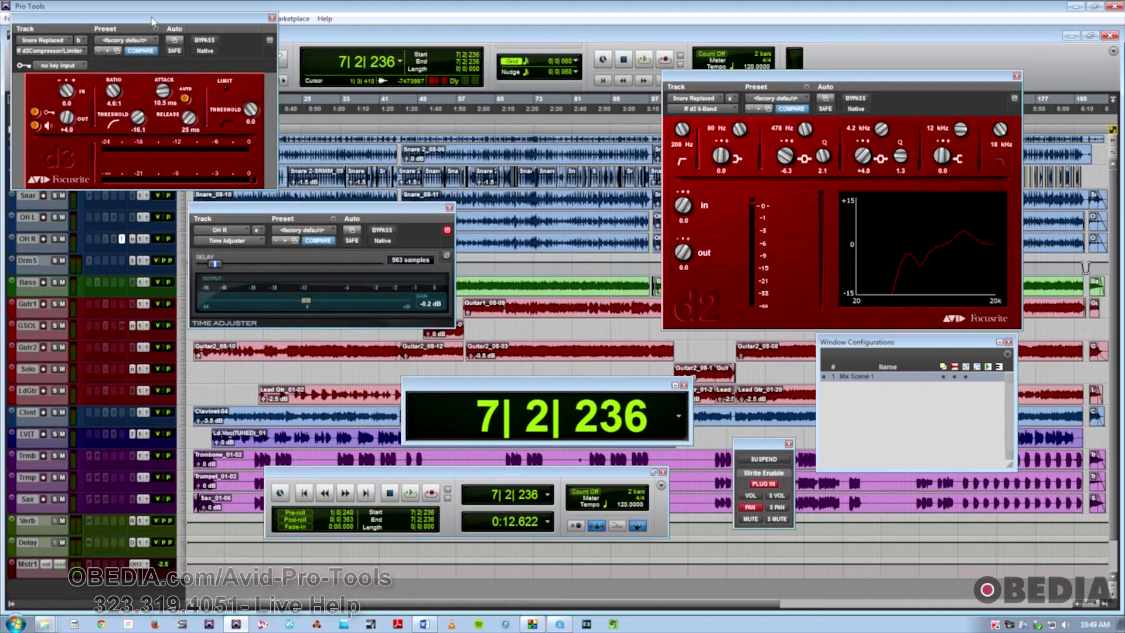
pyautogui.moveTo(152, 18); pyautogui.dragTo(607, 177)
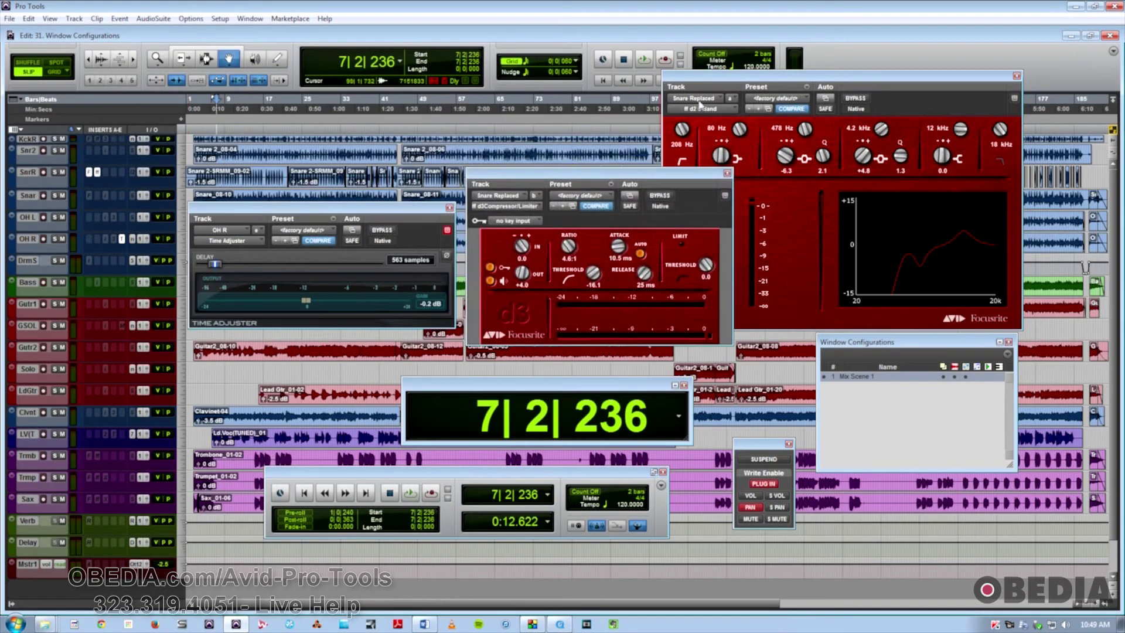
pyautogui.moveTo(737, 78); pyautogui.dragTo(833, 90)
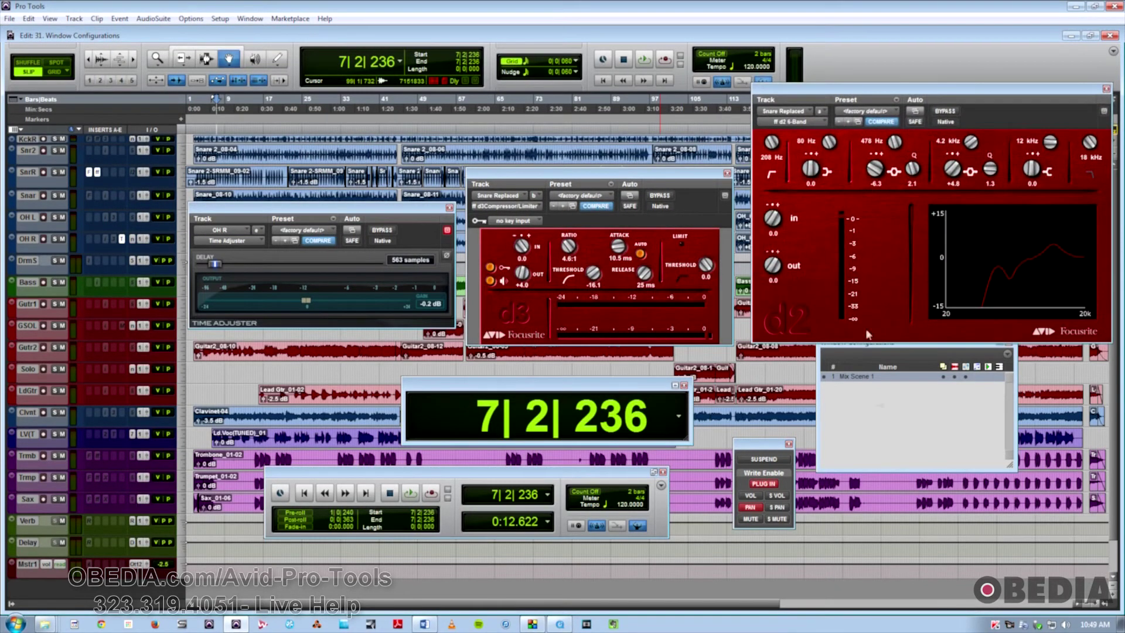
pyautogui.click(885, 360)
pyautogui.moveTo(900, 349); pyautogui.dragTo(915, 406)
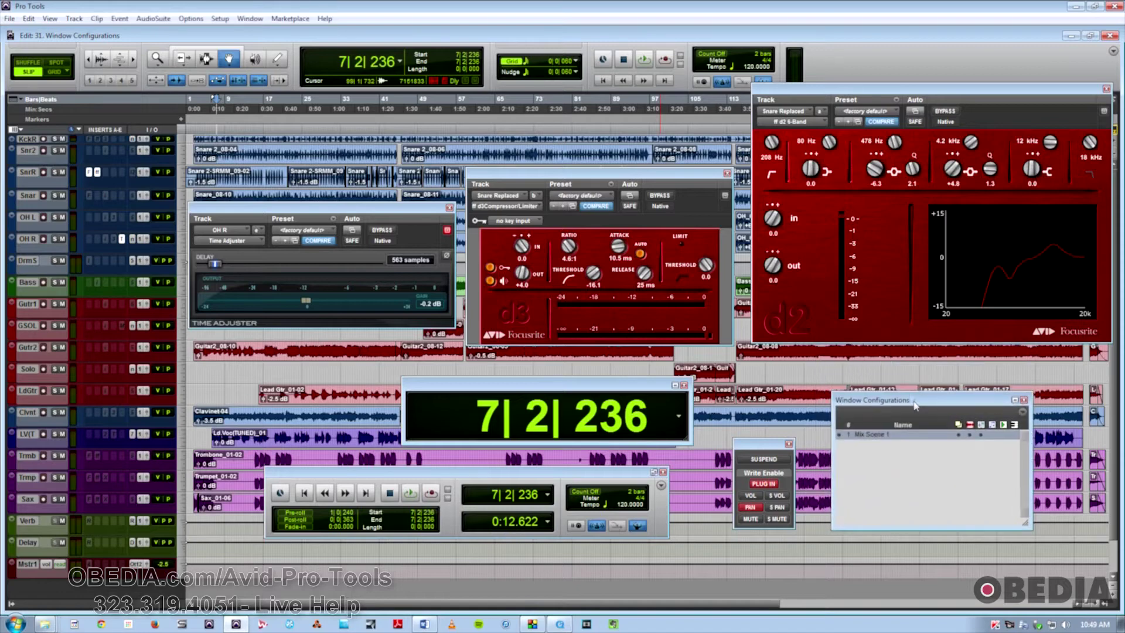
pyautogui.moveTo(838, 89); pyautogui.dragTo(837, 116)
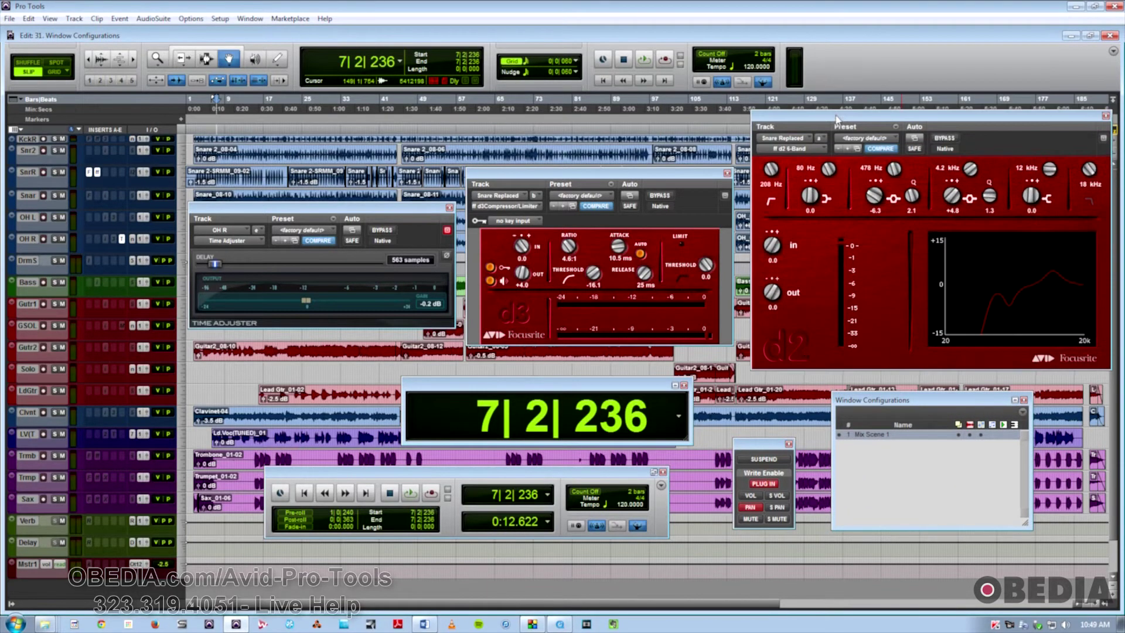
# Uncheck Zoom Controls, MIDI Controls and Output Meters in the Edit toolbar's display options
pyautogui.click(1113, 51)
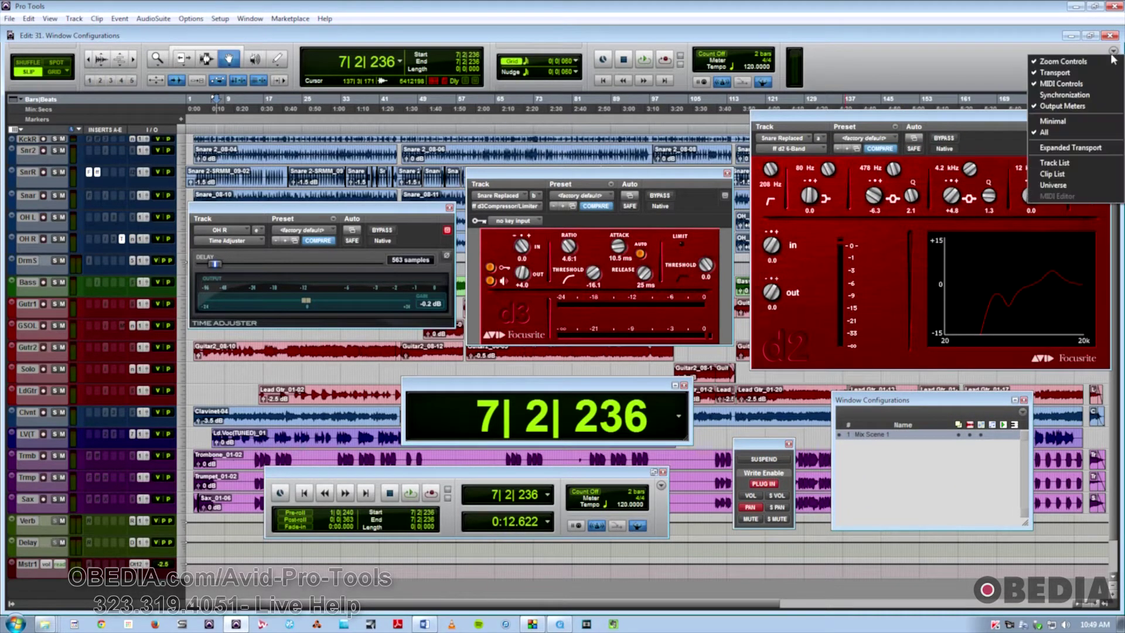
pyautogui.click(1110, 63)
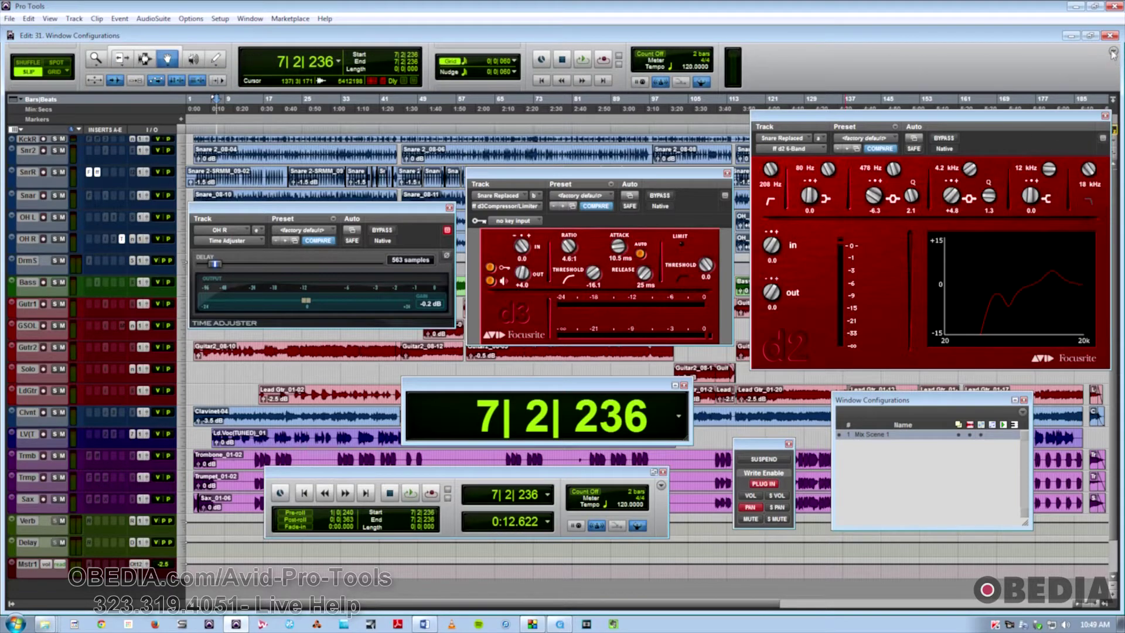
pyautogui.click(1112, 51)
pyautogui.click(1104, 78)
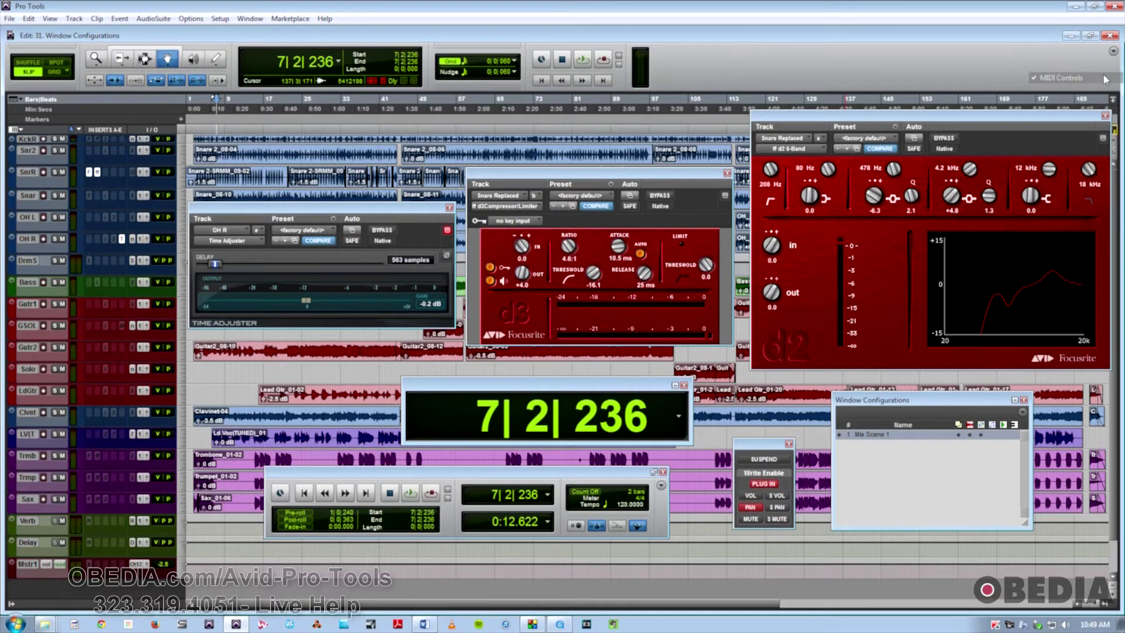
pyautogui.click(1113, 51)
pyautogui.click(1104, 102)
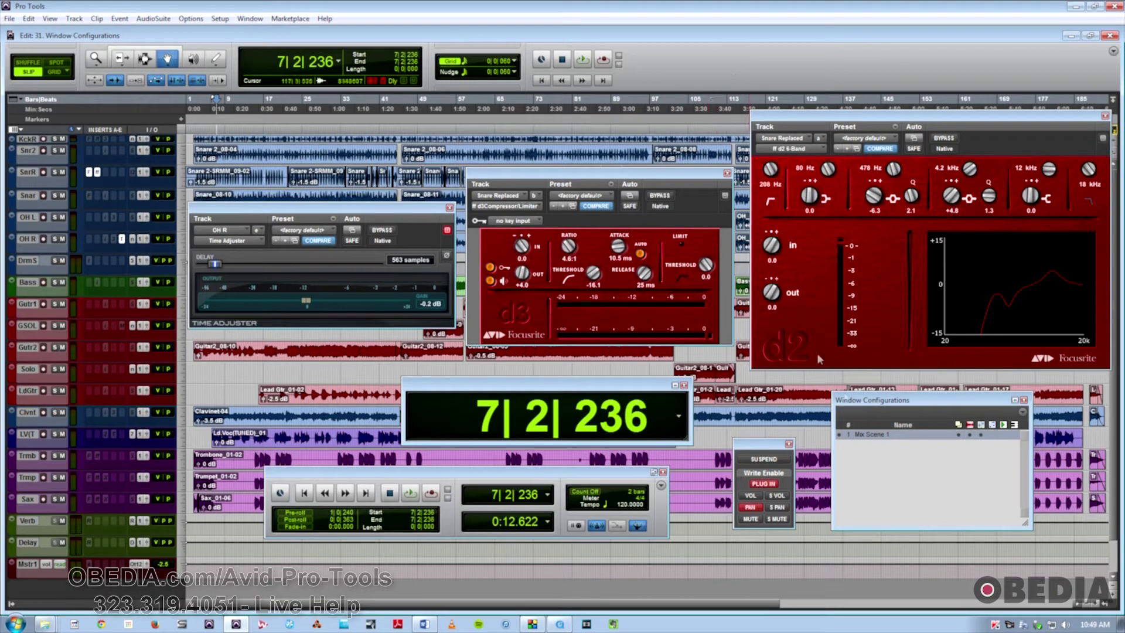
# Save the current layout as window configuration 2, named 'Mix Scene 2'
pyautogui.click(1023, 412)
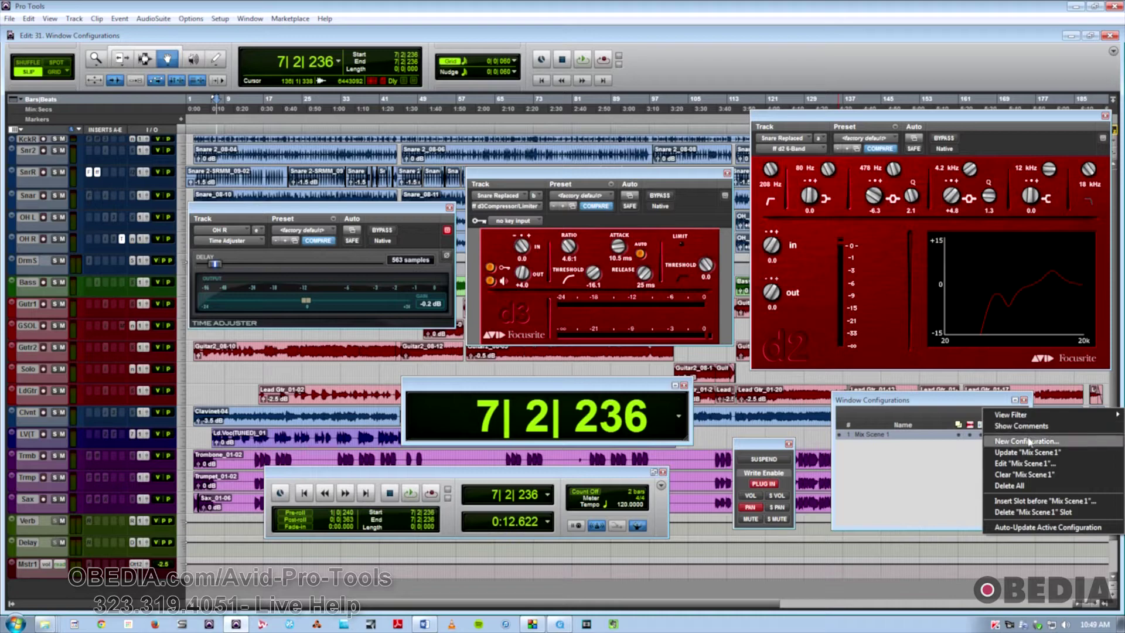
pyautogui.click(1027, 441)
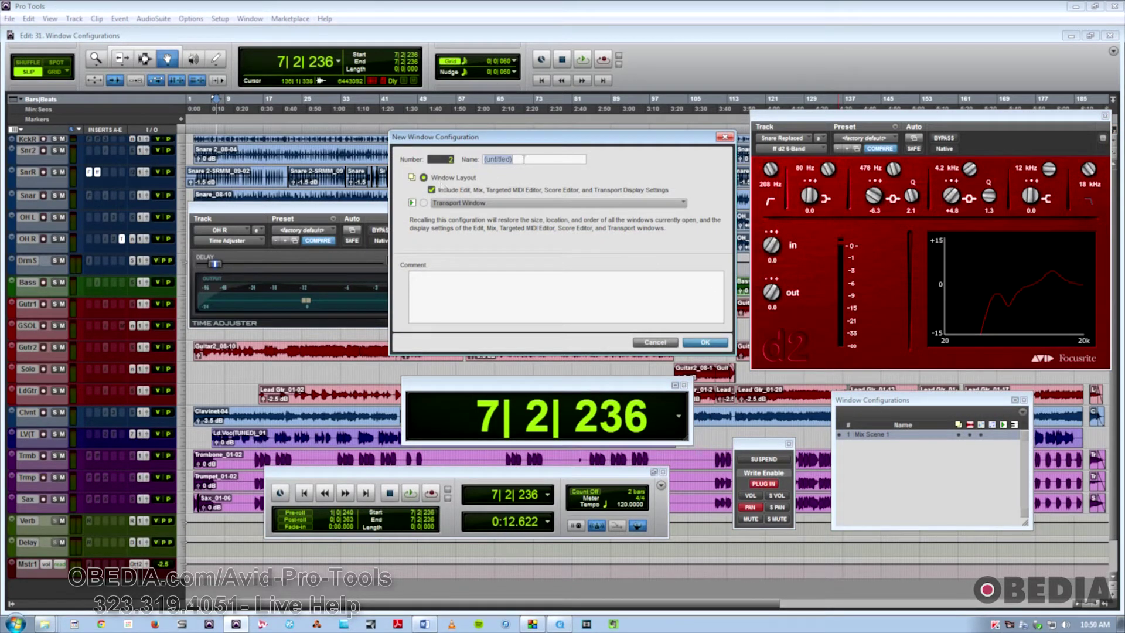
pyautogui.write('Mix Scene 2')
pyautogui.click(704, 343)
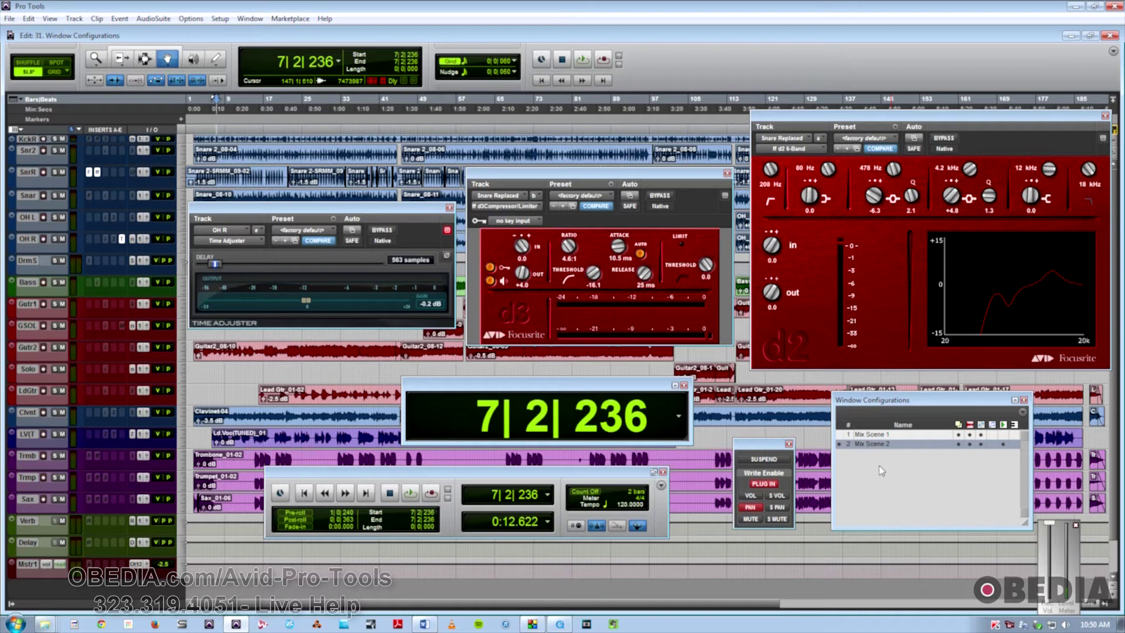
# Recall Mix Scene 1 then Mix Scene 2 via keypad, close the floating fader, nudge the list
pyautogui.press('KP_Decimal')
pyautogui.press('KP_1')
pyautogui.press('KP_Multiply')
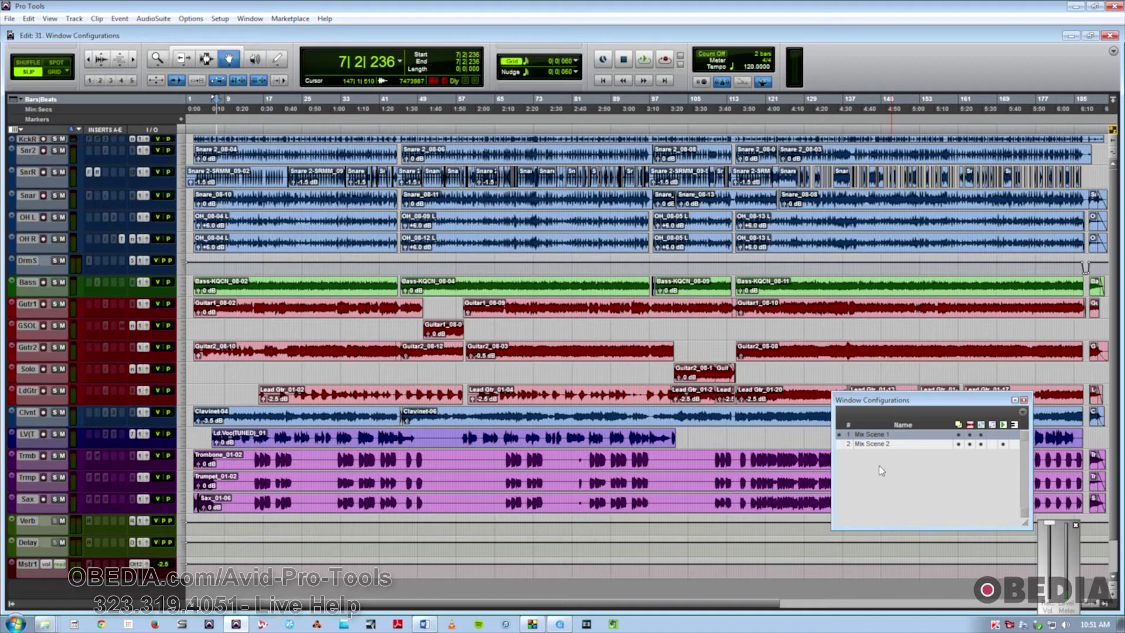
pyautogui.press('KP_Decimal')
pyautogui.press('KP_2')
pyautogui.press('KP_Multiply')
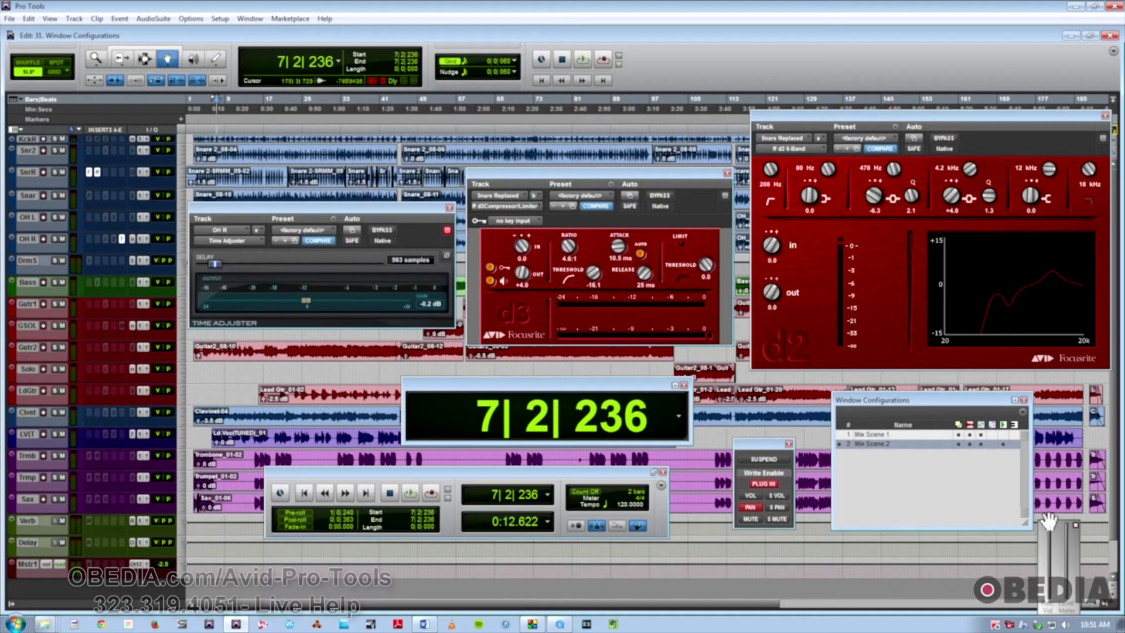
pyautogui.click(1076, 525)
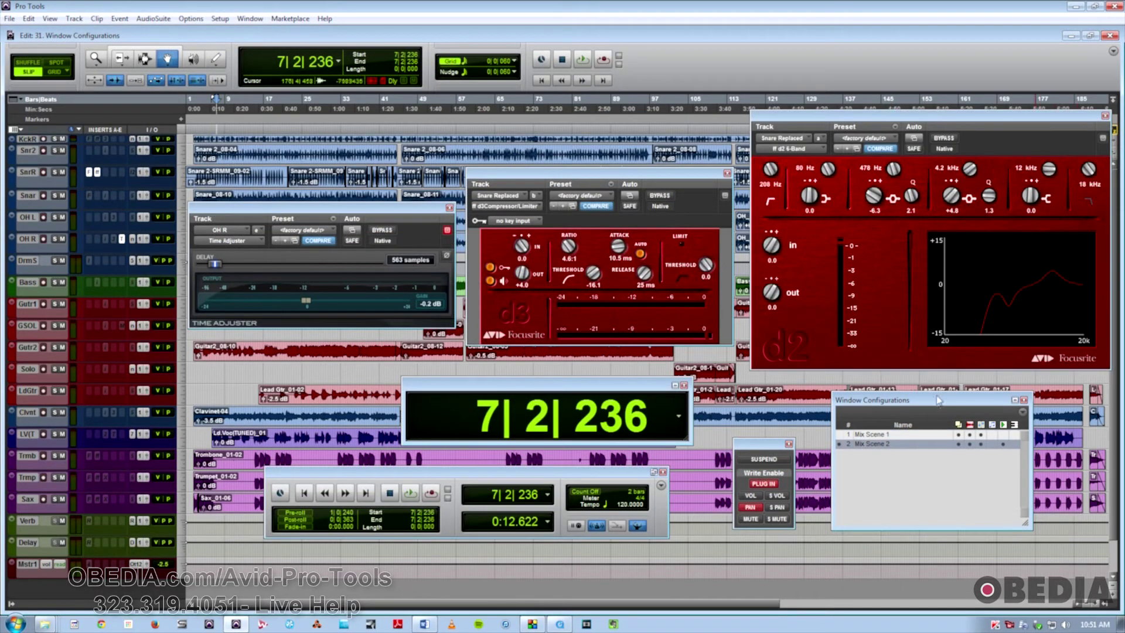
pyautogui.moveTo(940, 401); pyautogui.dragTo(939, 401)
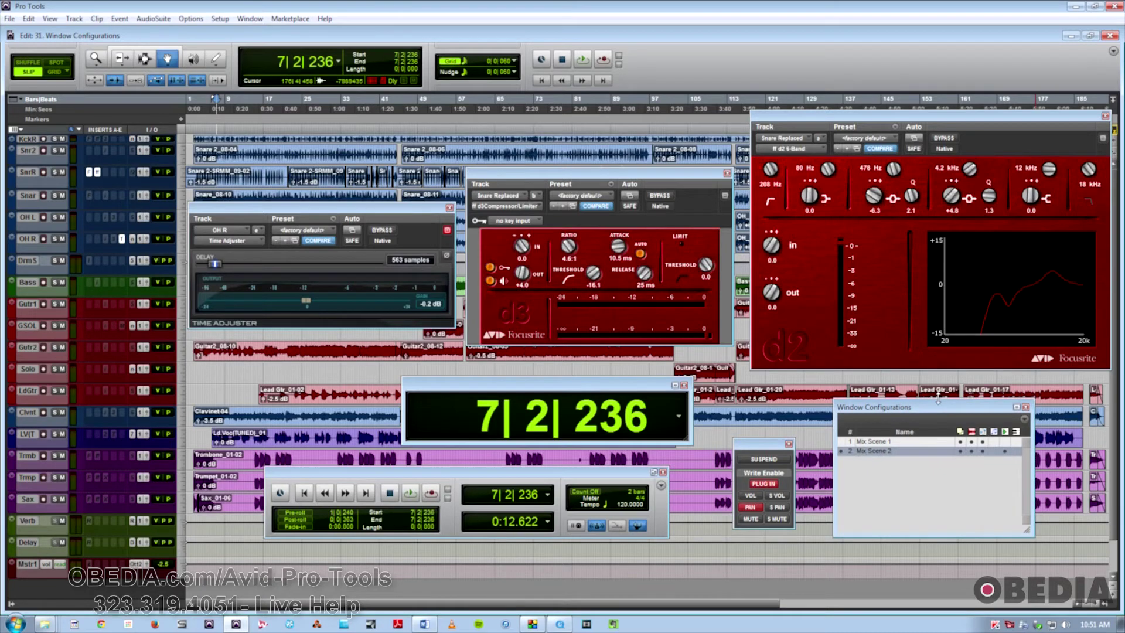
# Recall Mix Scene 1 and then Mix Scene 2 again with keypad . 1 * and . 2 *
pyautogui.press('KP_Decimal')
pyautogui.press('KP_1')
pyautogui.press('KP_Multiply')
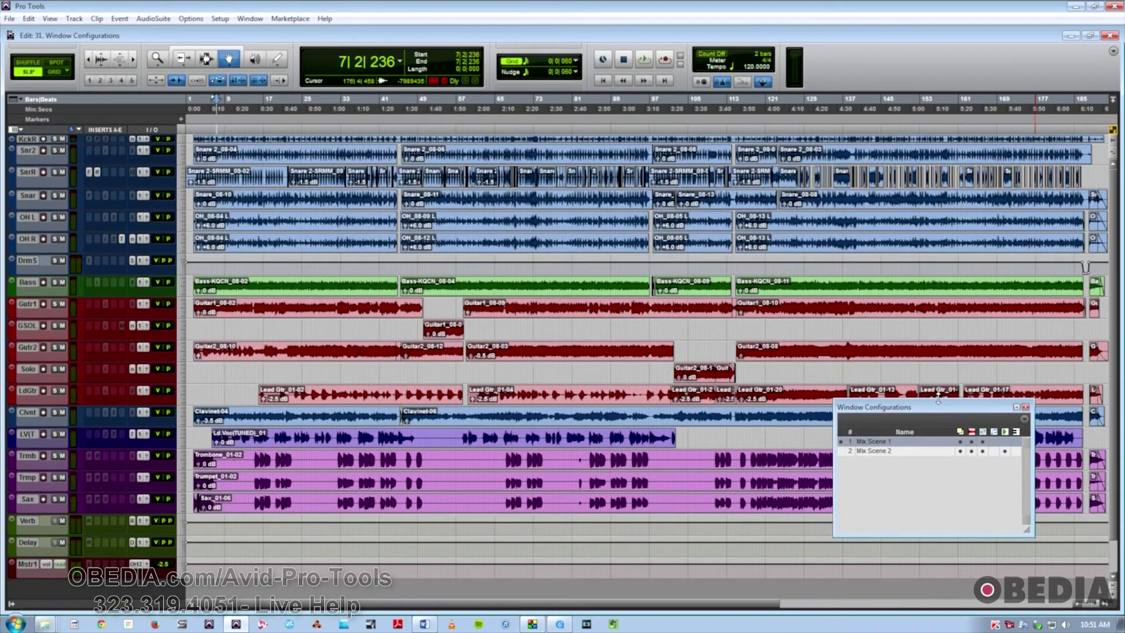
pyautogui.press('KP_Decimal')
pyautogui.press('KP_2')
pyautogui.press('KP_Multiply')
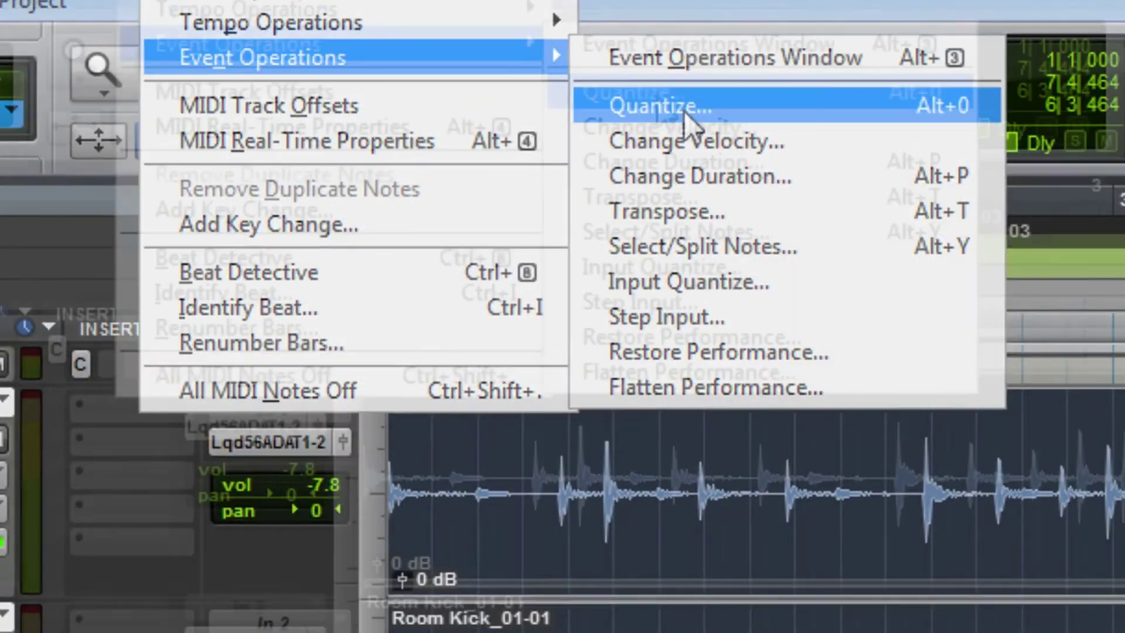
# Open the Quantize event operation from Event > Event Operations
pyautogui.click(683, 117)
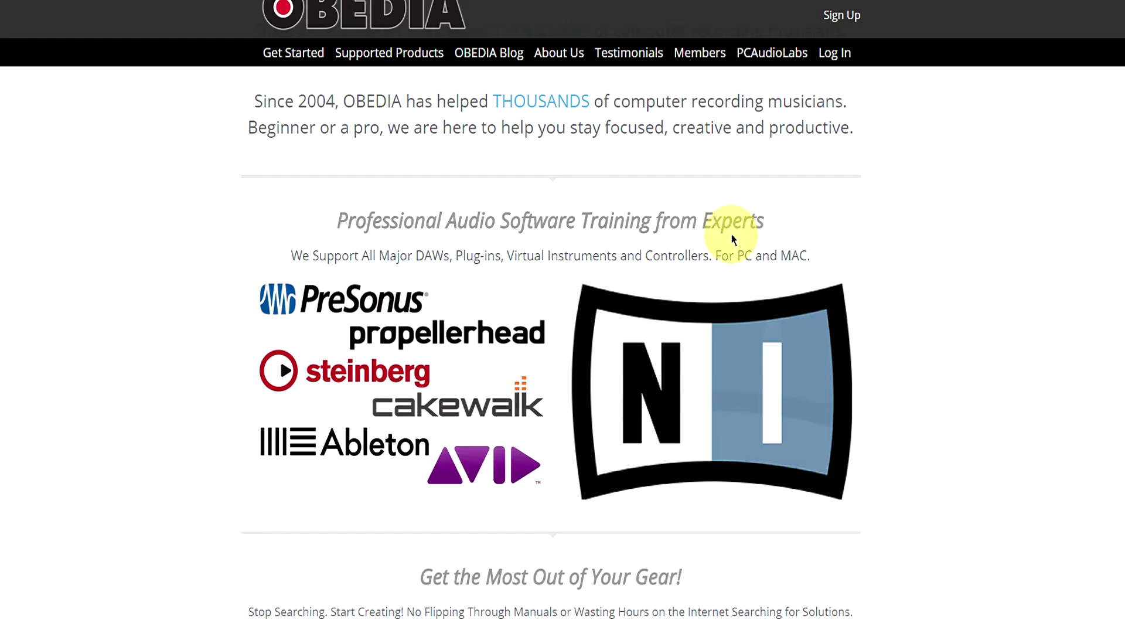
# Scroll the OBEDIA homepage to the session bundles and 3-month, 6-month and 1-year subscription prices
pyautogui.scroll(-20, 705, 261)
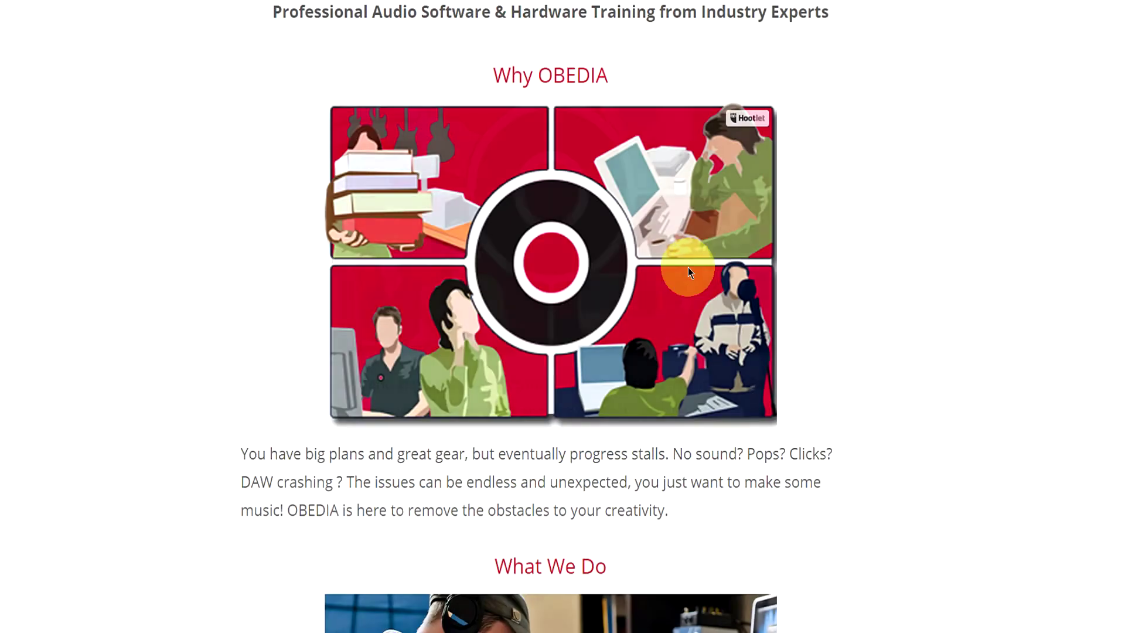
pyautogui.scroll(-15, 670, 280)
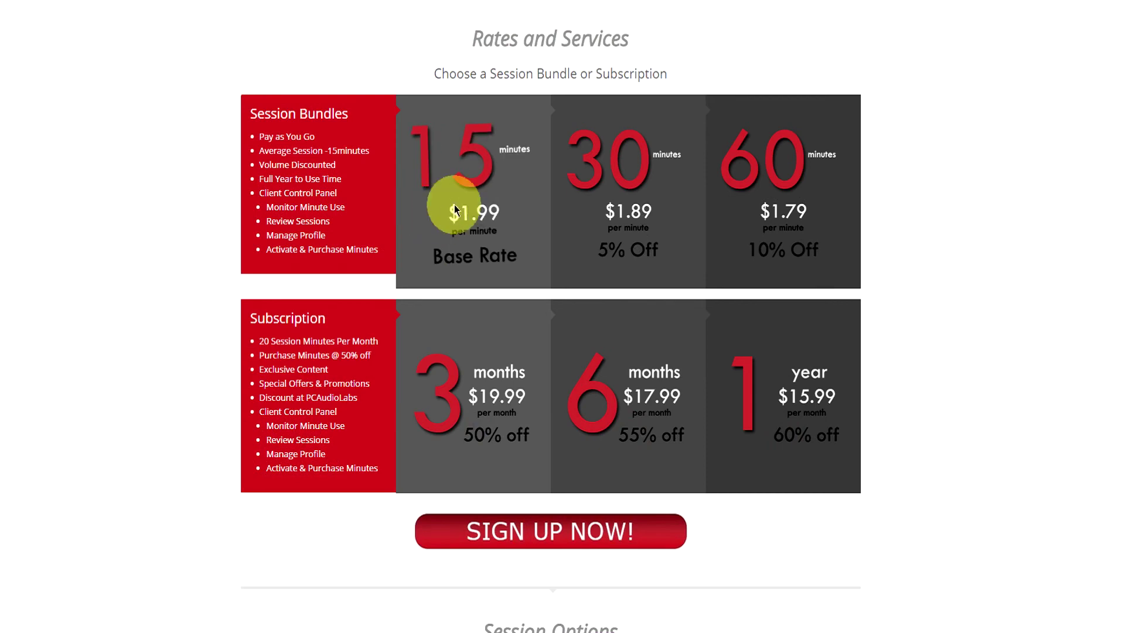